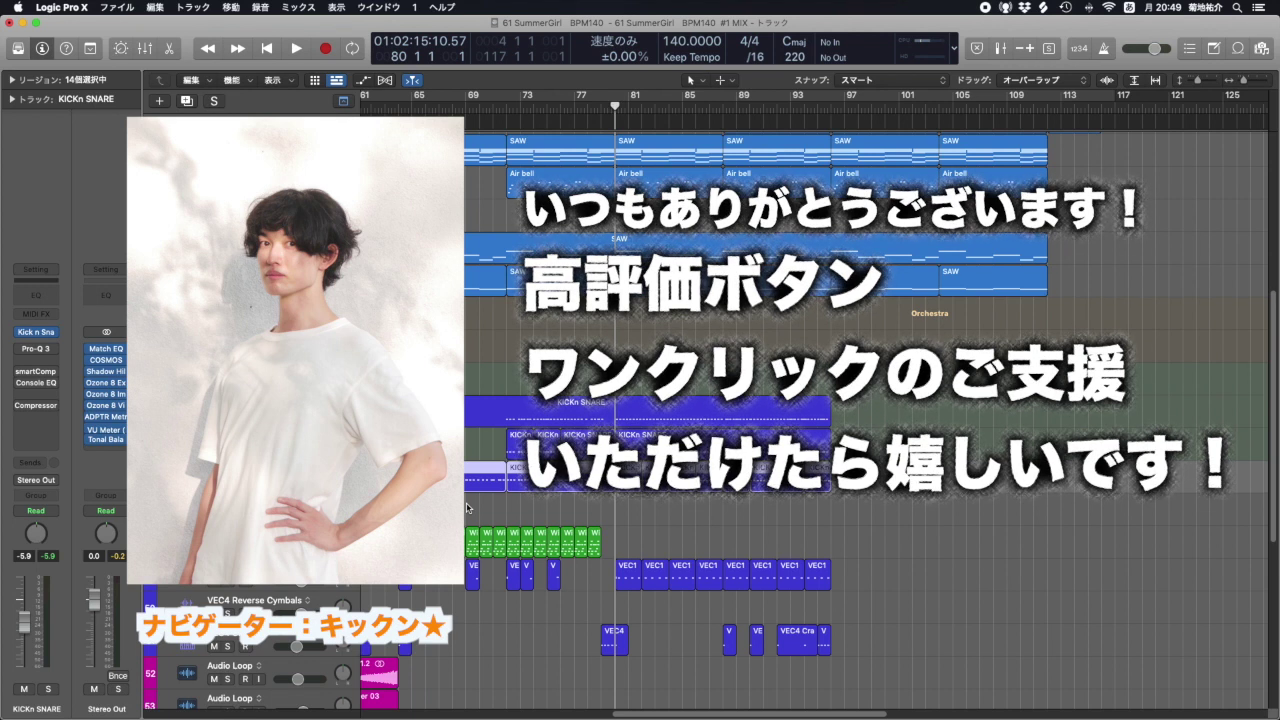
Play the song, compare the full mix with KICKn SNARE track 22 alone, and leave that track soloed
key("space")
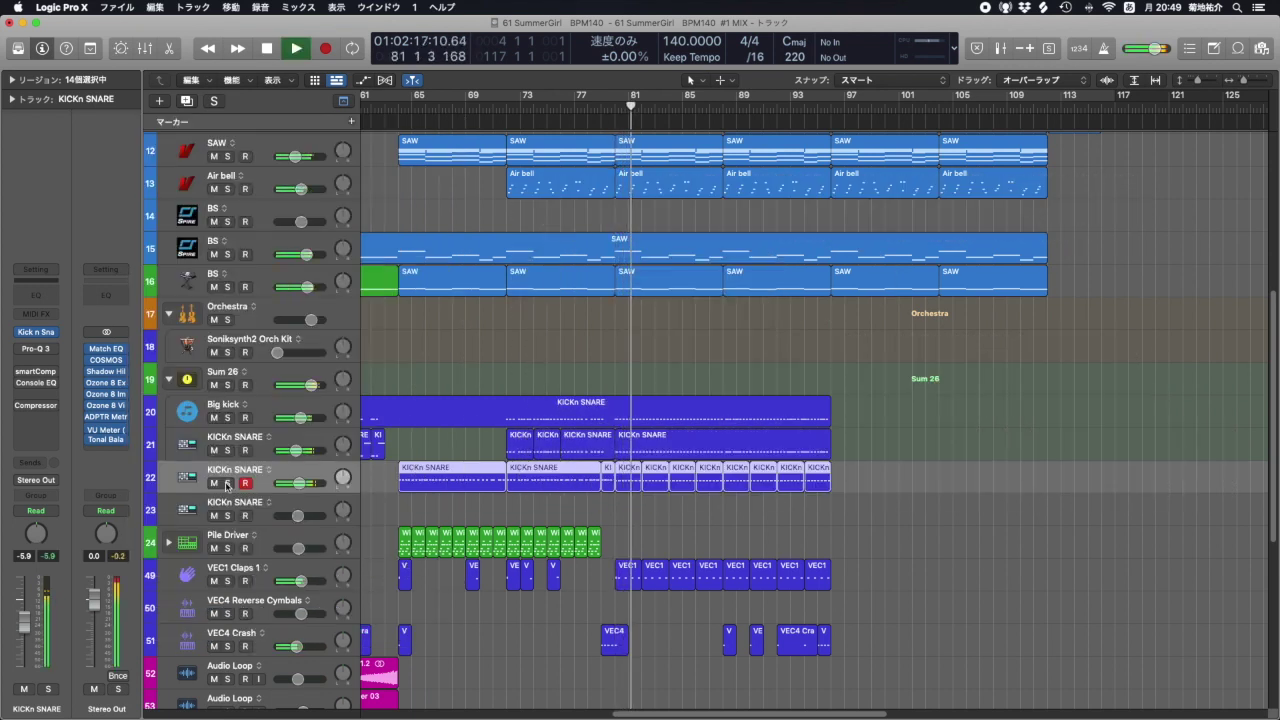
left_click(227, 484)
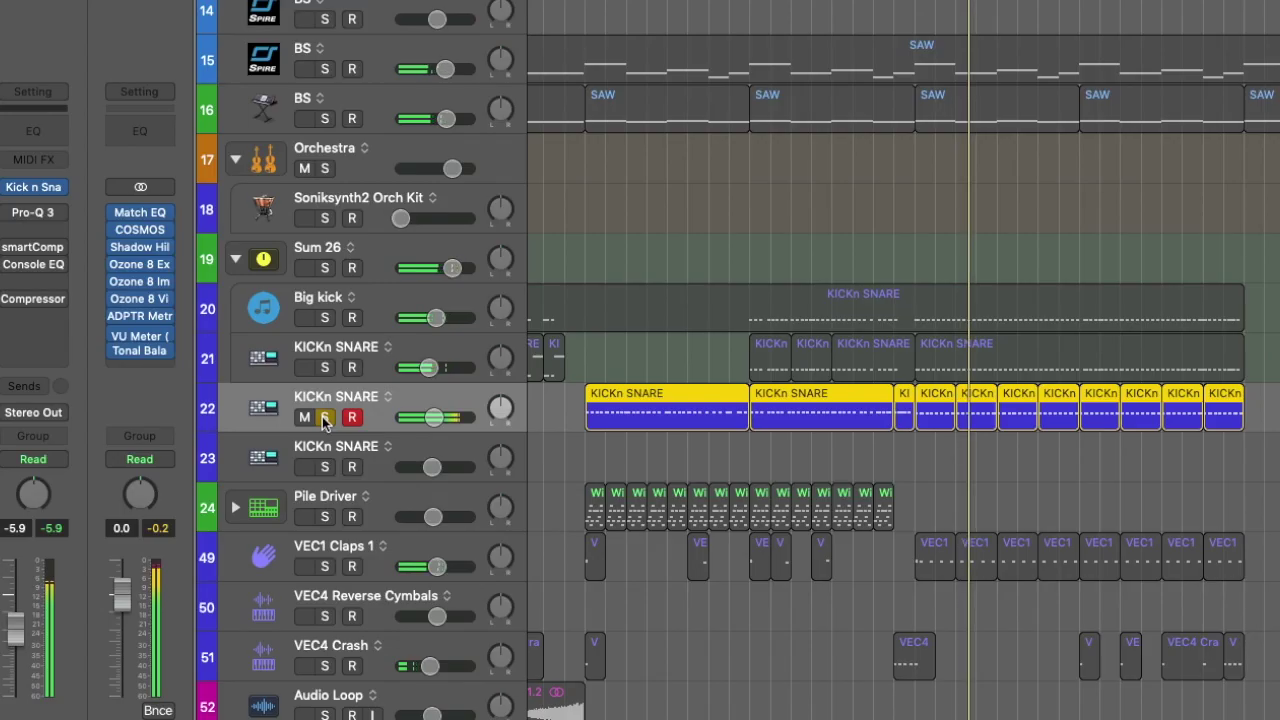
left_click(227, 484)
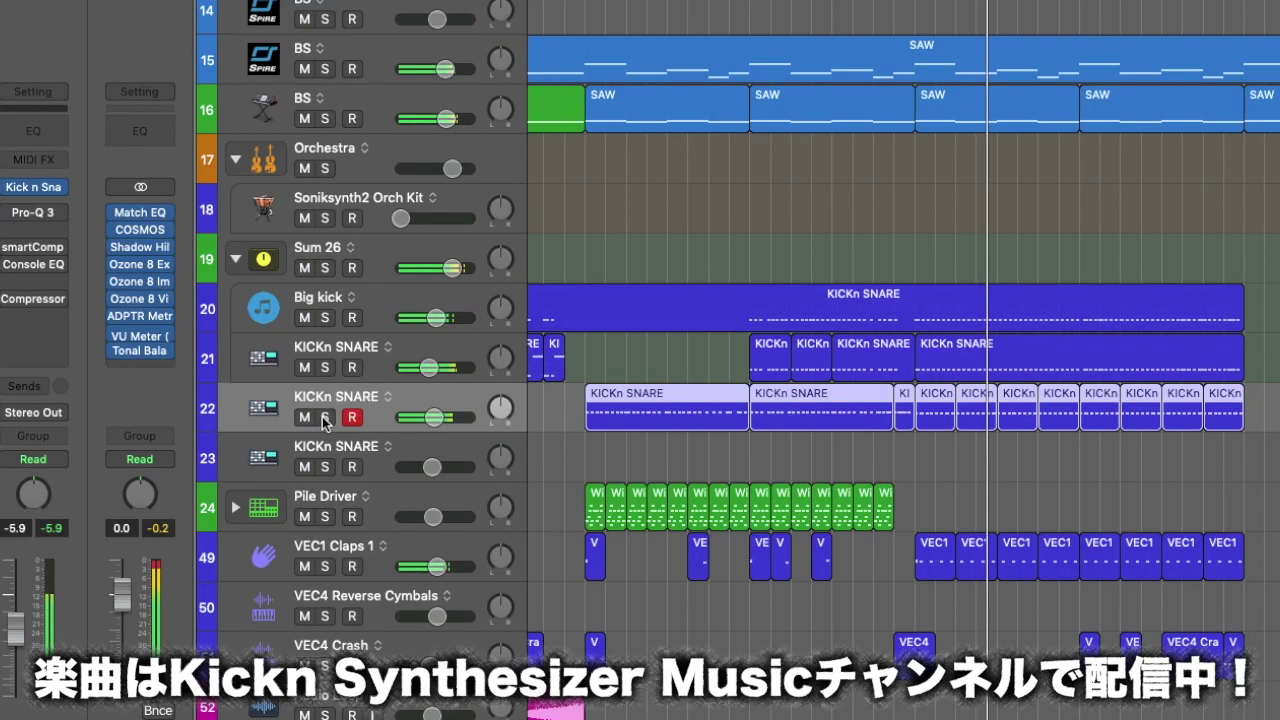
left_click(324, 418)
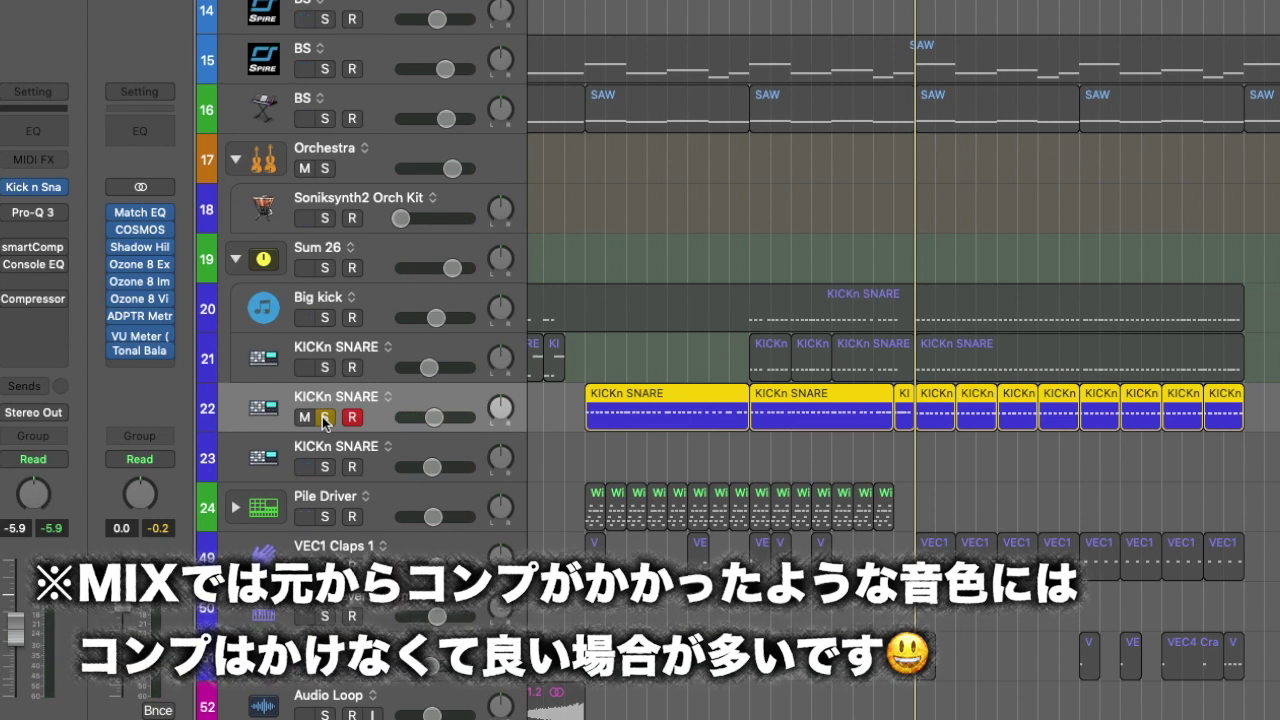
Insert the Enveloper dynamics plug-in in a slot below the Compressor on KICKn SNARE track 22
mouse_move(3, 301)
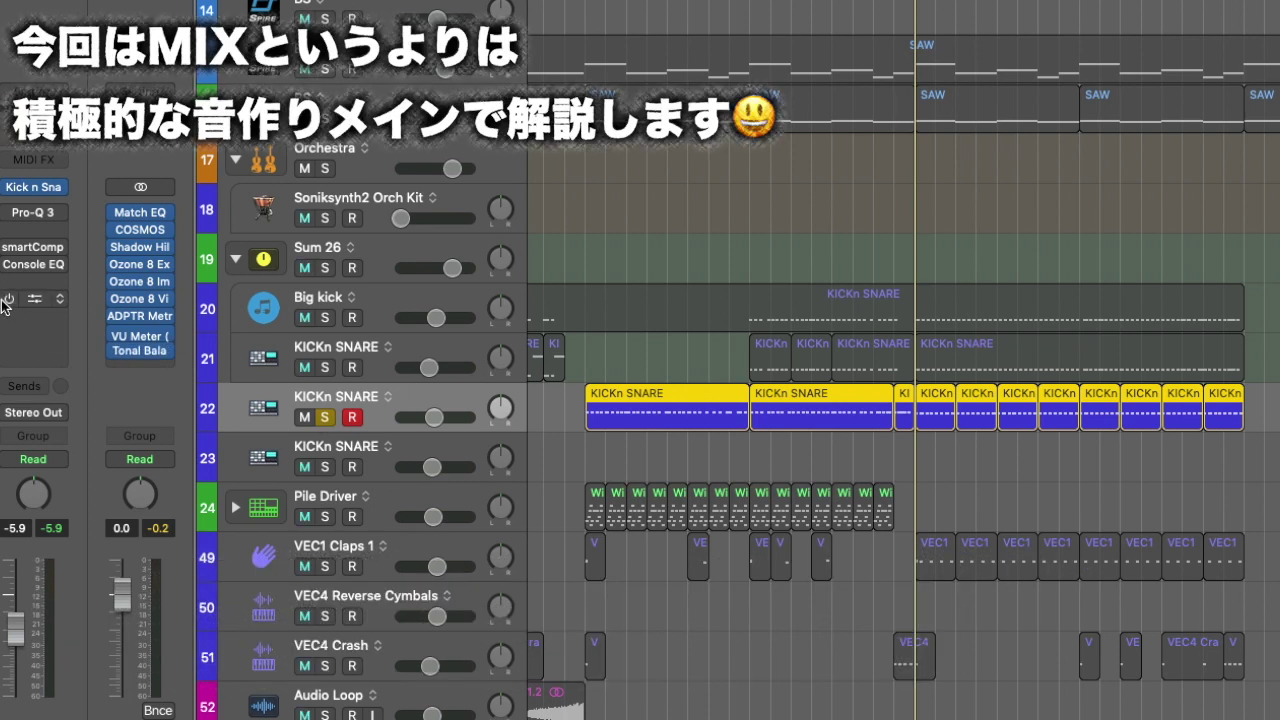
left_click(38, 298)
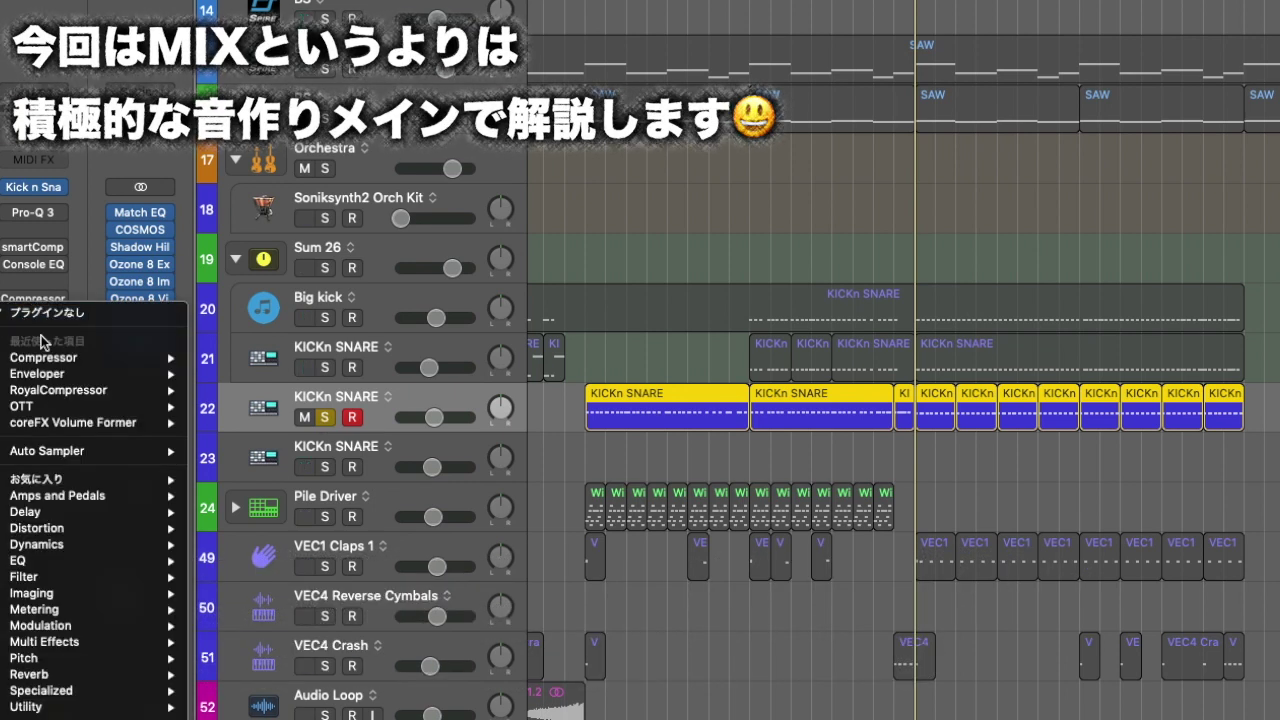
left_click(41, 281)
left_click(45, 300)
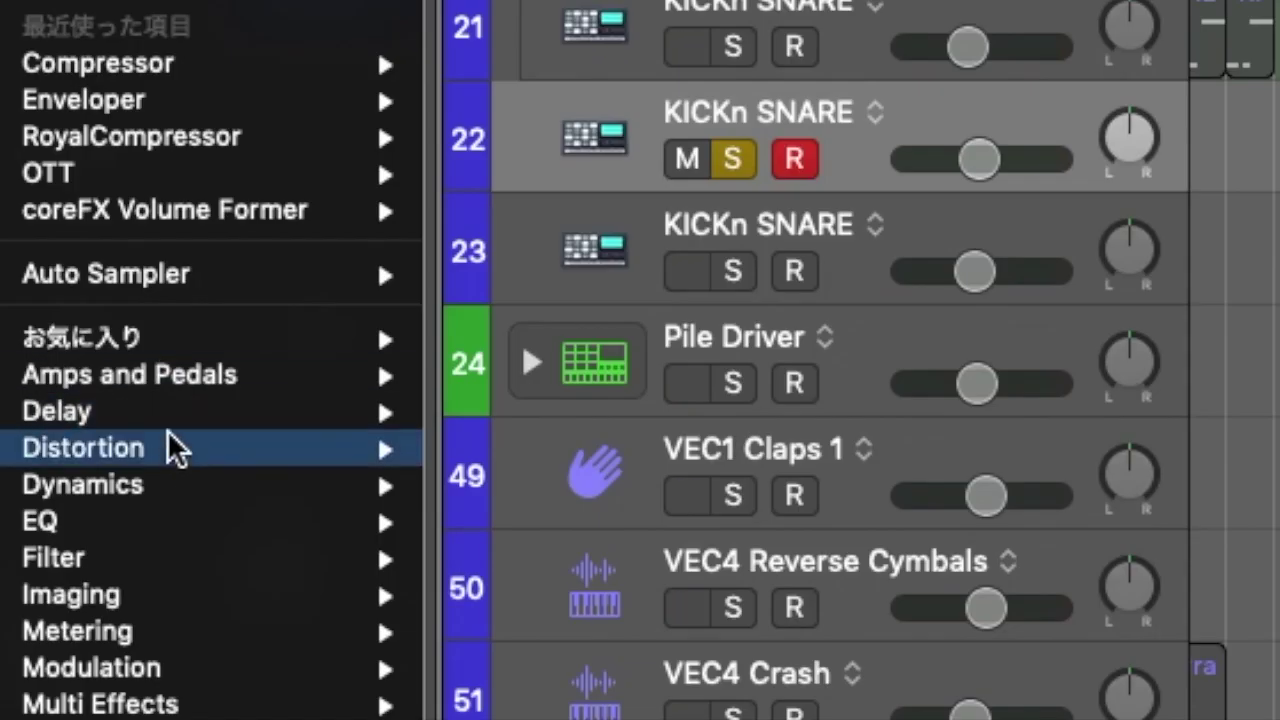
mouse_move(73, 541)
mouse_move(186, 480)
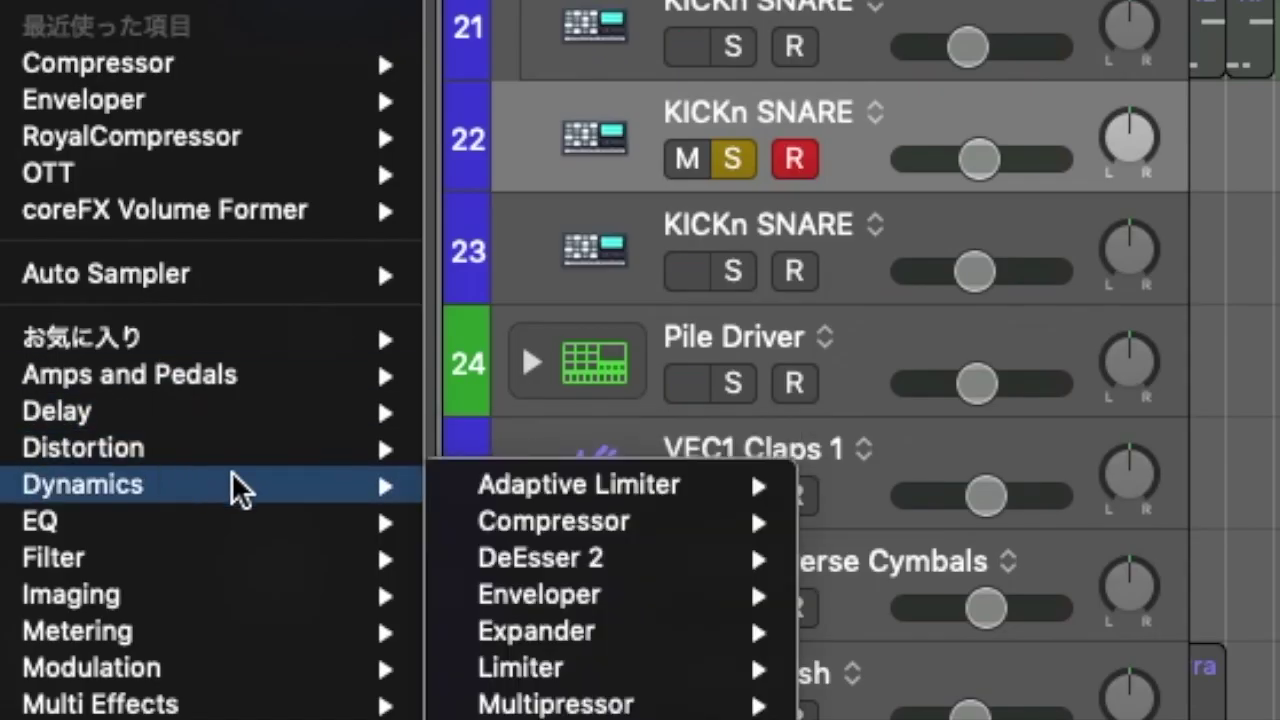
mouse_move(553, 628)
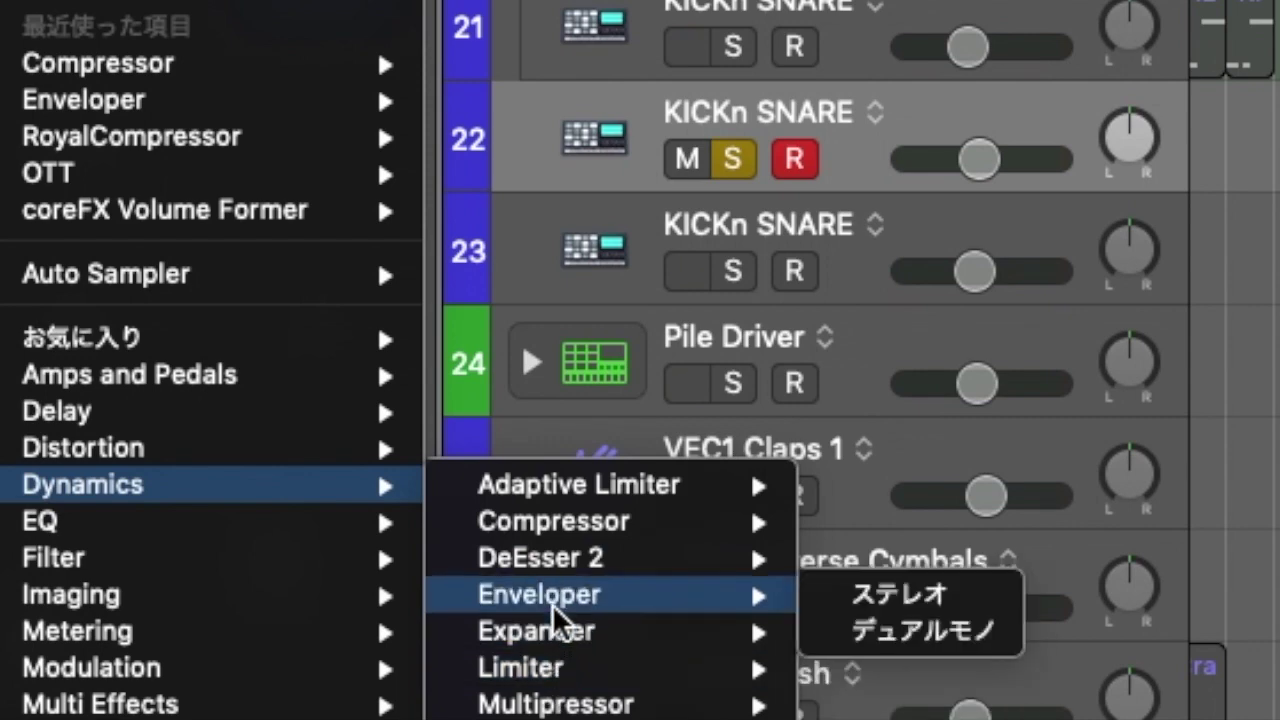
left_click(552, 604)
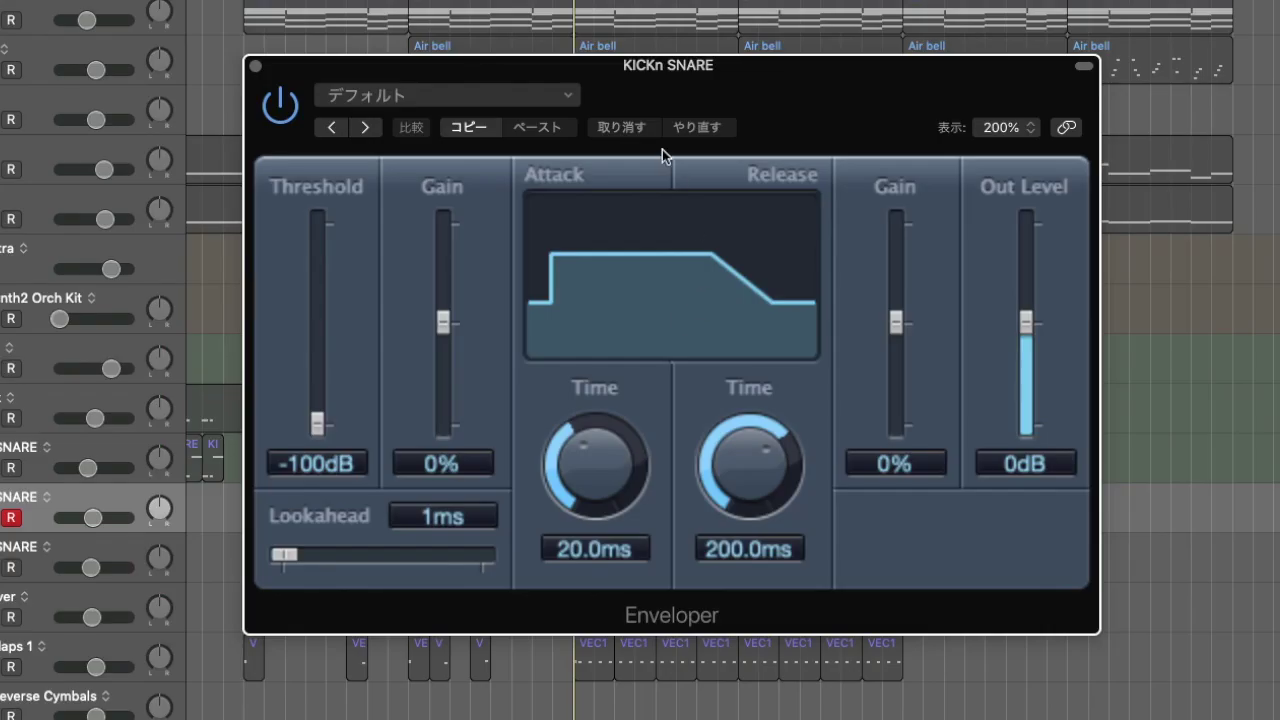
Try the Enveloper's attack gain at 74%, bring it down to -14%, and set the release gain to 10%
left_click_drag(611, 63, 614, 80)
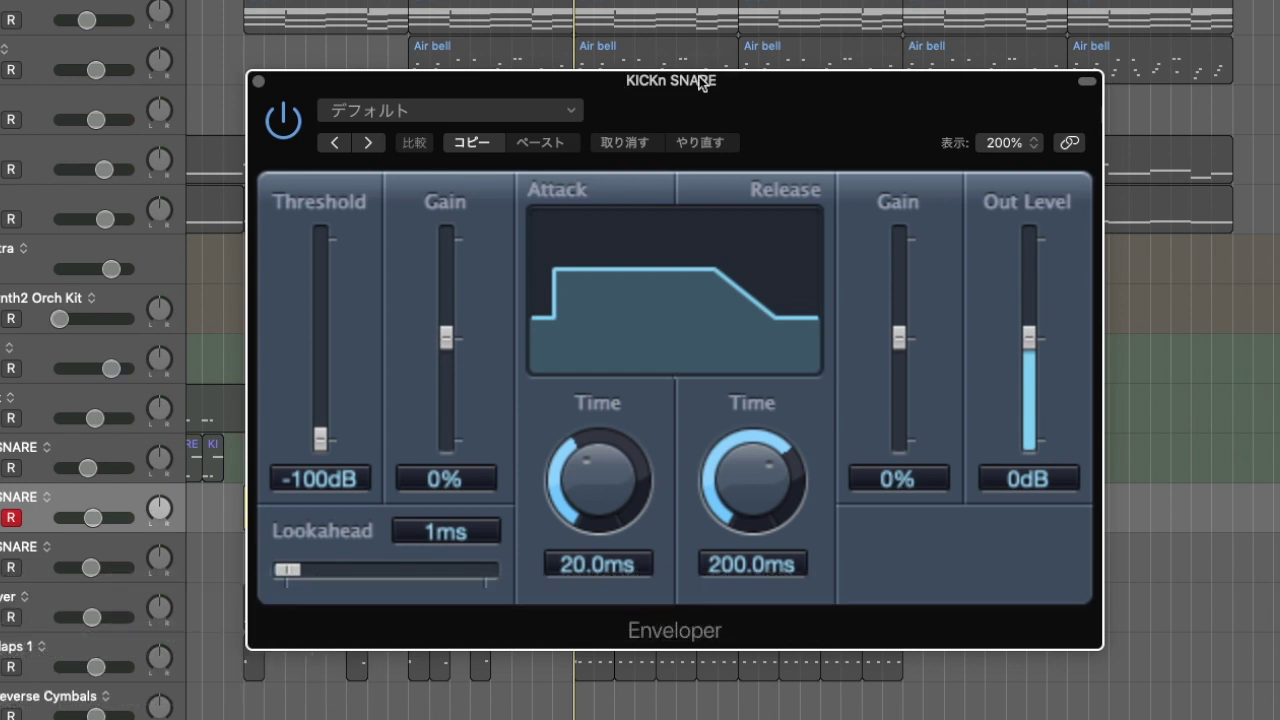
left_click_drag(700, 83, 675, 0)
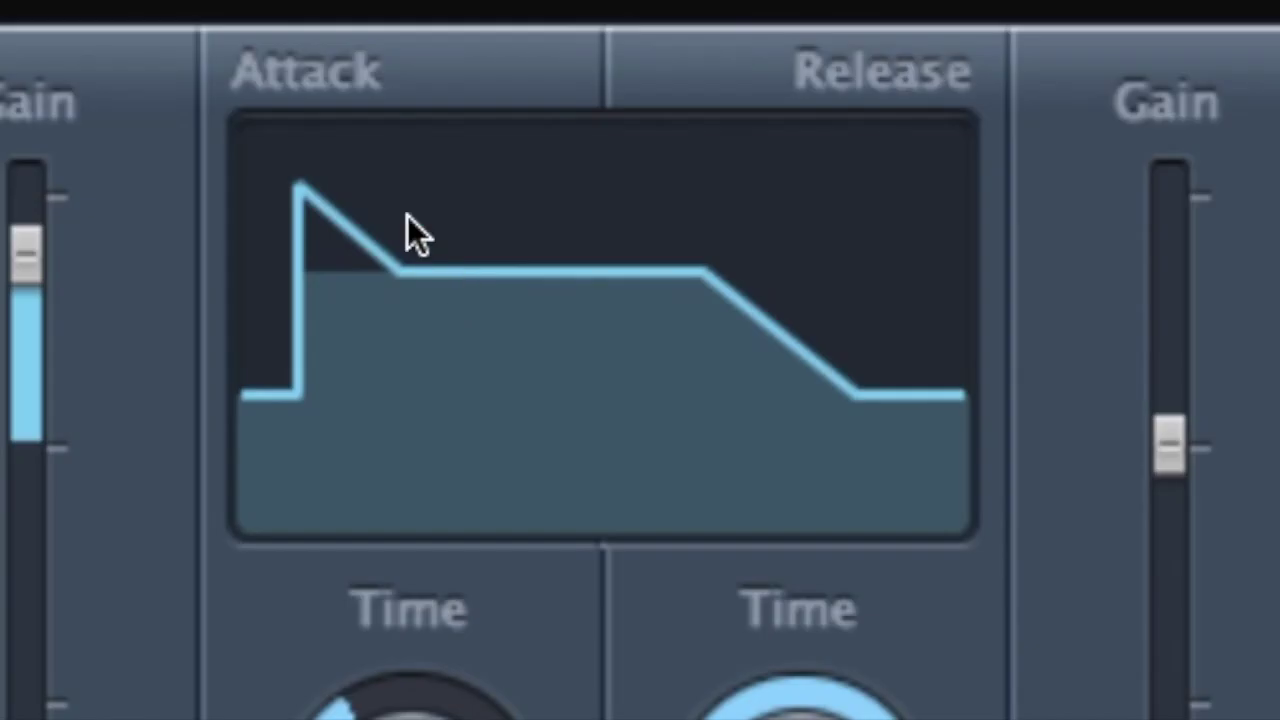
left_click(525, 17)
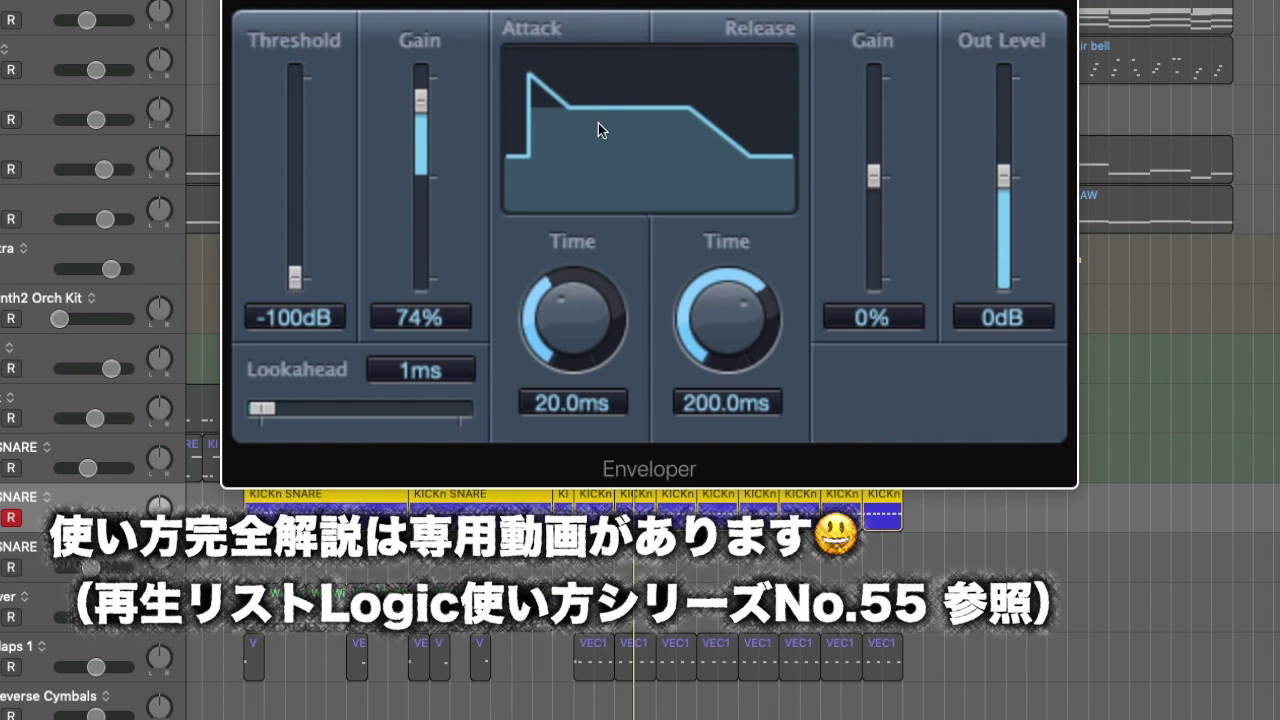
left_click_drag(420, 129, 460, 185)
mouse_move(868, 168)
left_mouse_down()
mouse_move(871, 86)
mouse_move(889, 263)
mouse_move(868, 100)
mouse_move(866, 306)
mouse_move(846, 103)
mouse_move(854, 220)
mouse_move(858, 153)
mouse_move(876, 183)
mouse_move(882, 160)
left_mouse_up()
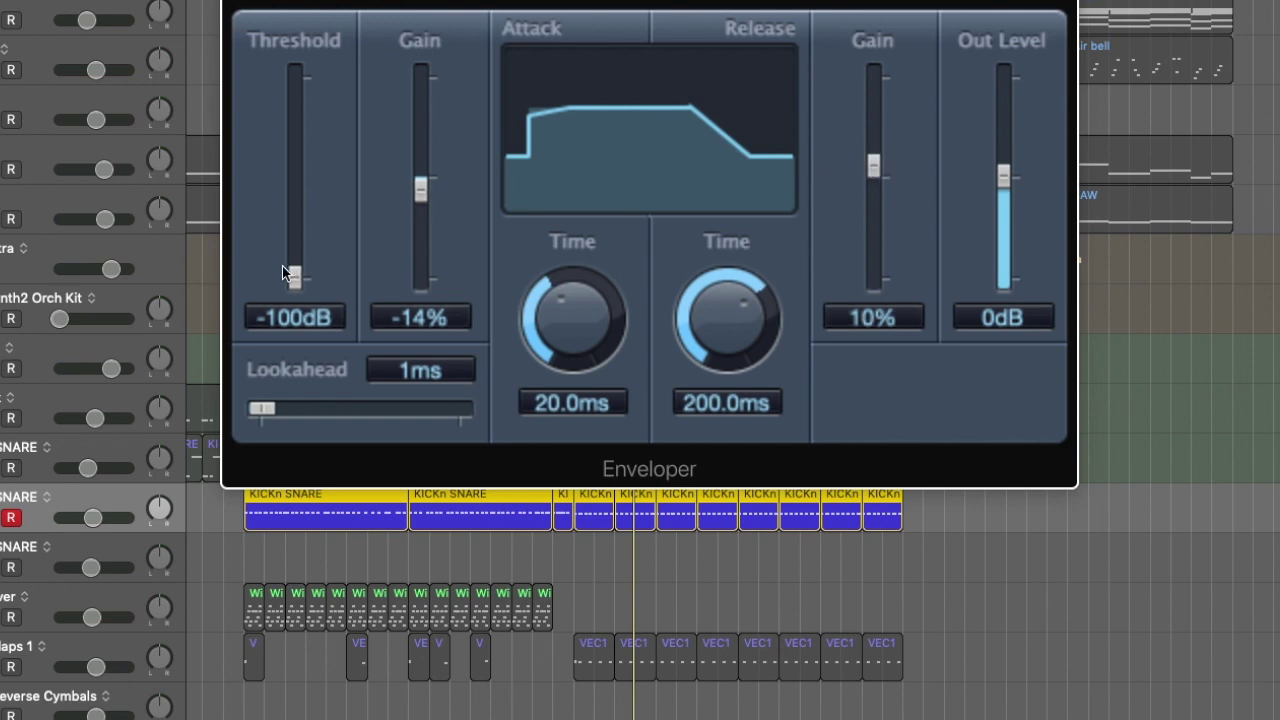
Try the Enveloper's threshold at 0 dB and return it to -100 dB
left_click_drag(298, 152, 310, 325)
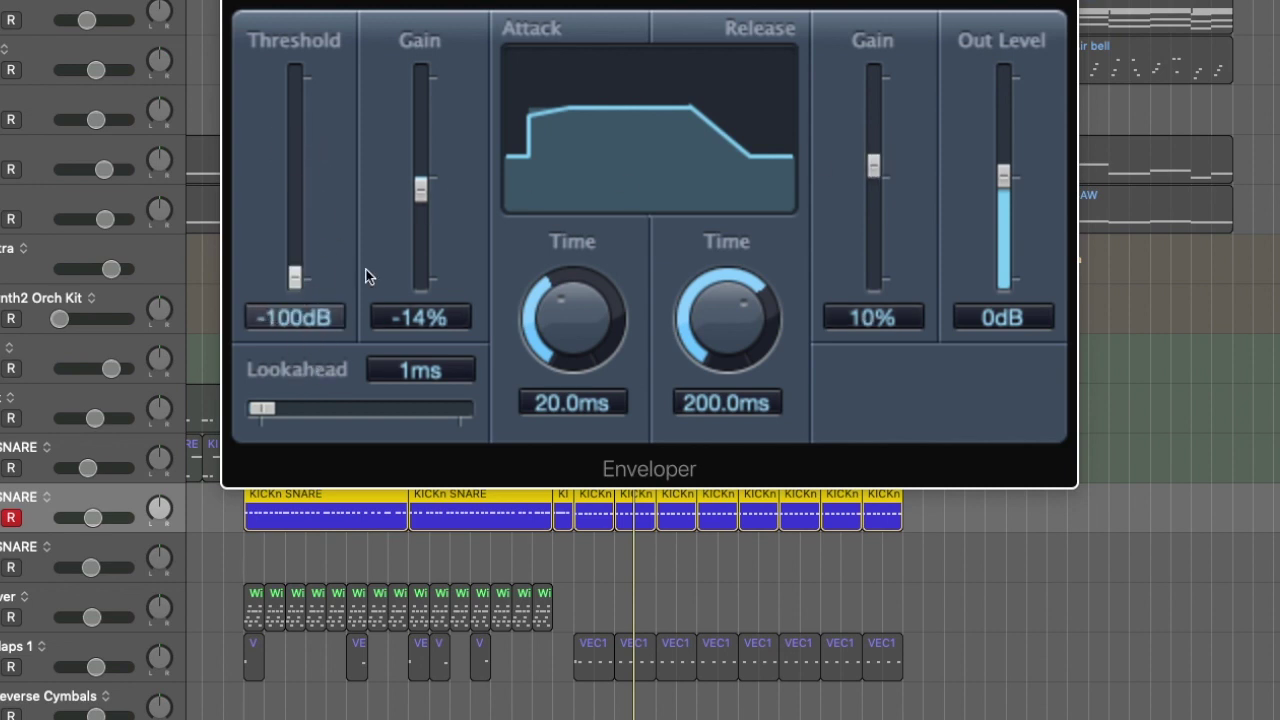
left_click_drag(296, 278, 294, 141)
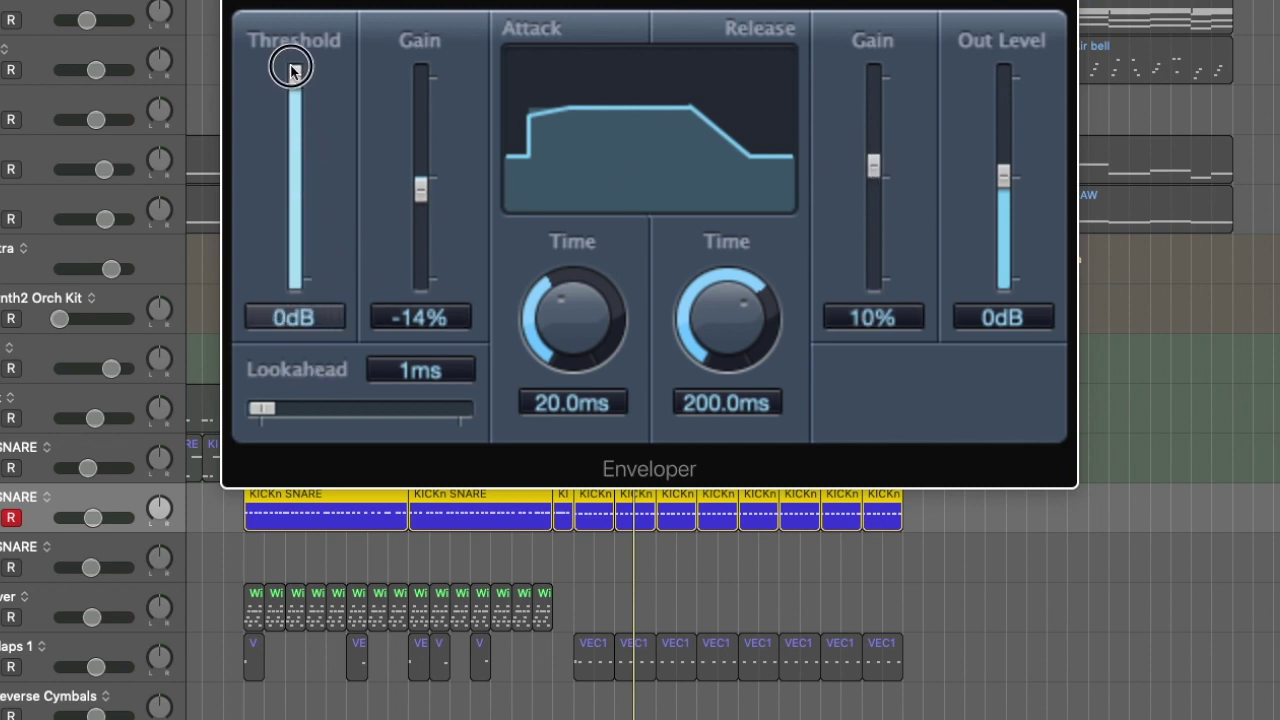
left_click_drag(294, 70, 246, 429)
Set the Enveloper's attack time to 56 ms and attack gain to 88%, and close the plug-in window
left_click_drag(571, 300, 551, 256)
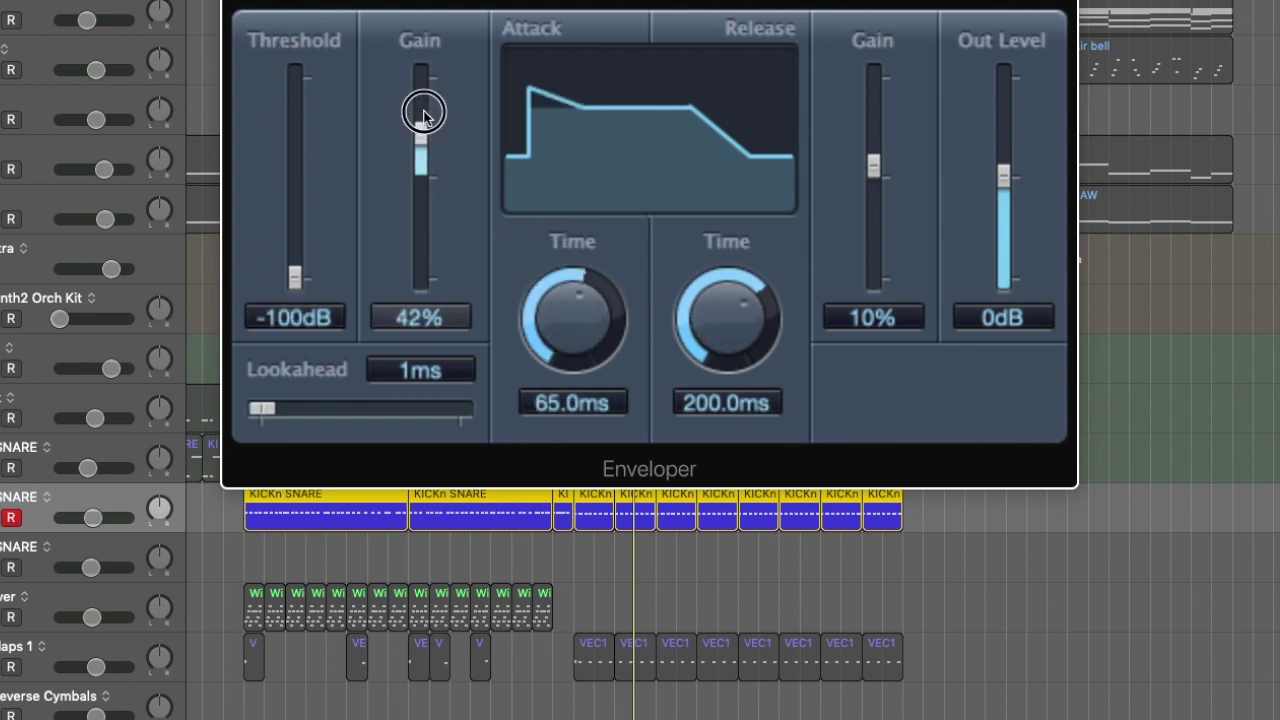
left_click_drag(563, 345, 503, 357)
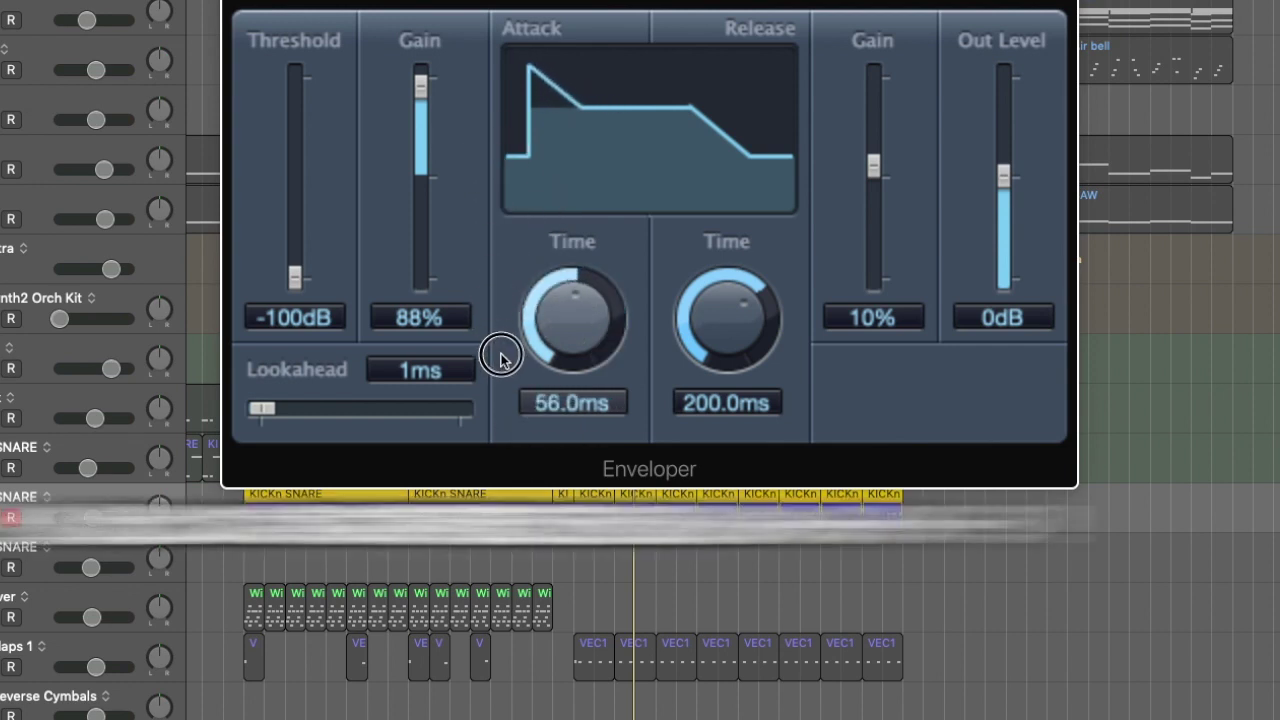
left_click_drag(300, 0, 316, 5)
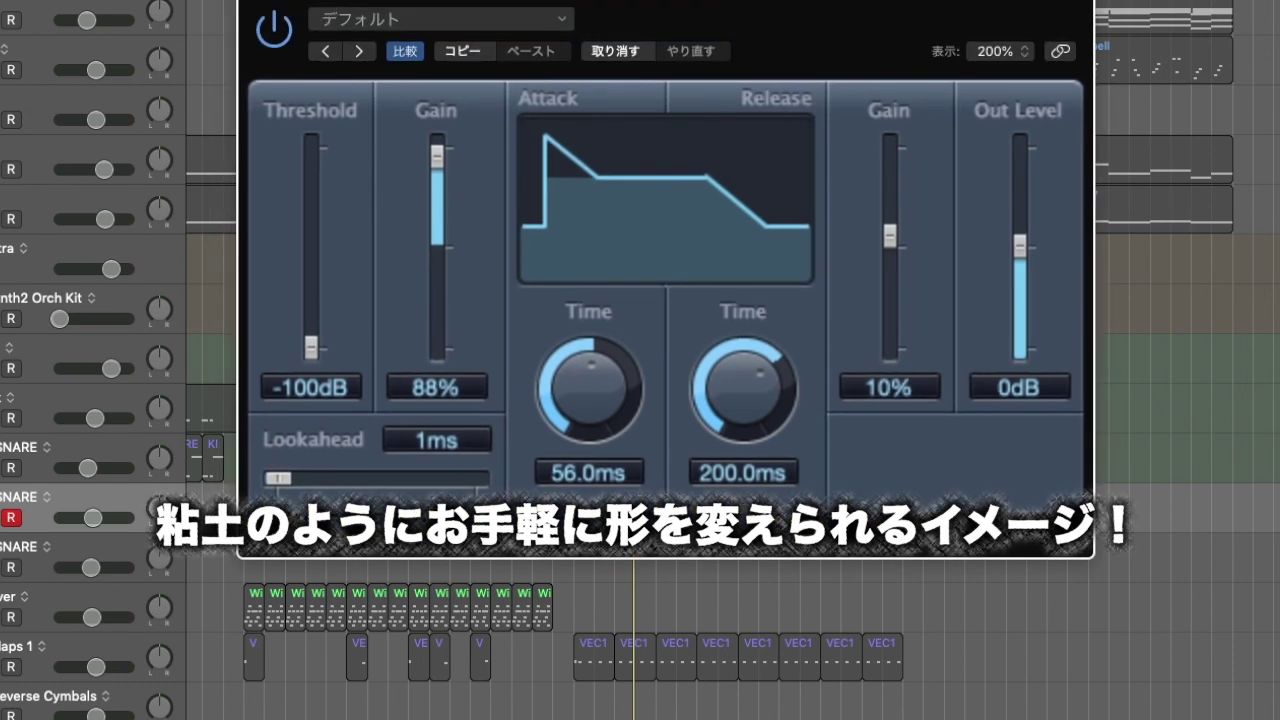
left_click(250, 1)
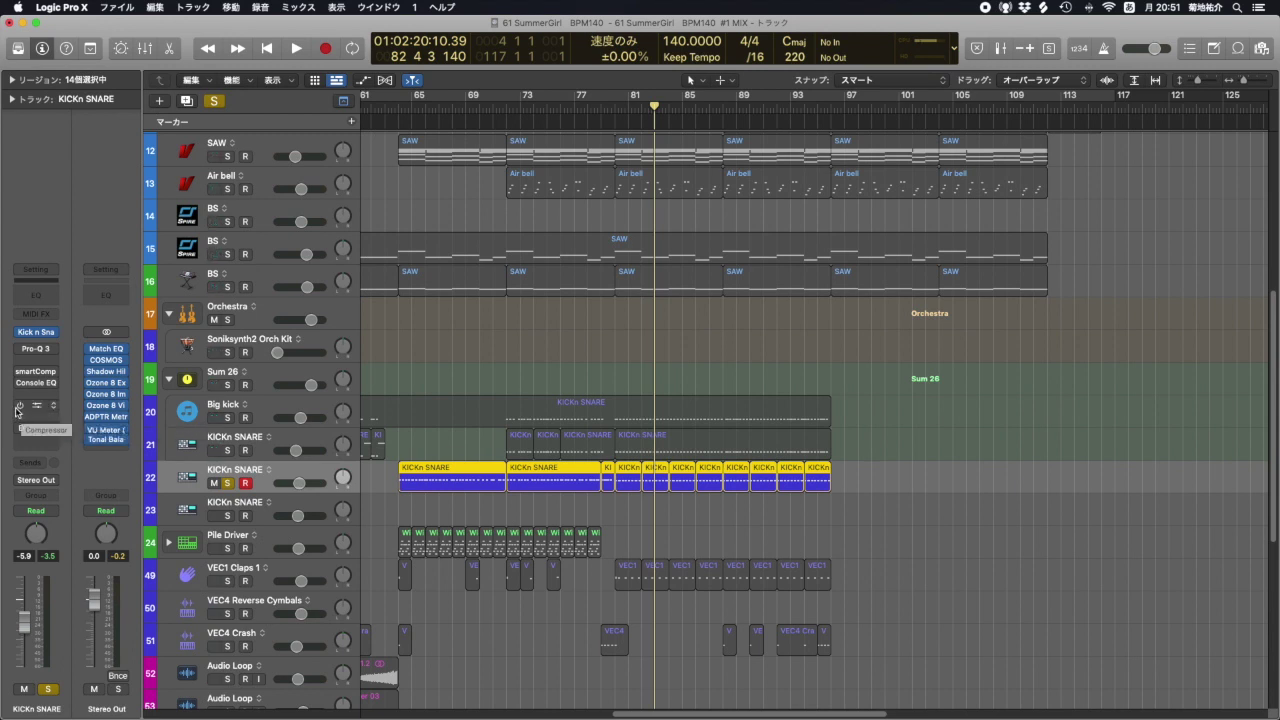
Open the Compressor on the KICKn SNARE track, lower its threshold to -32 dB and raise the ratio
left_click(37, 406)
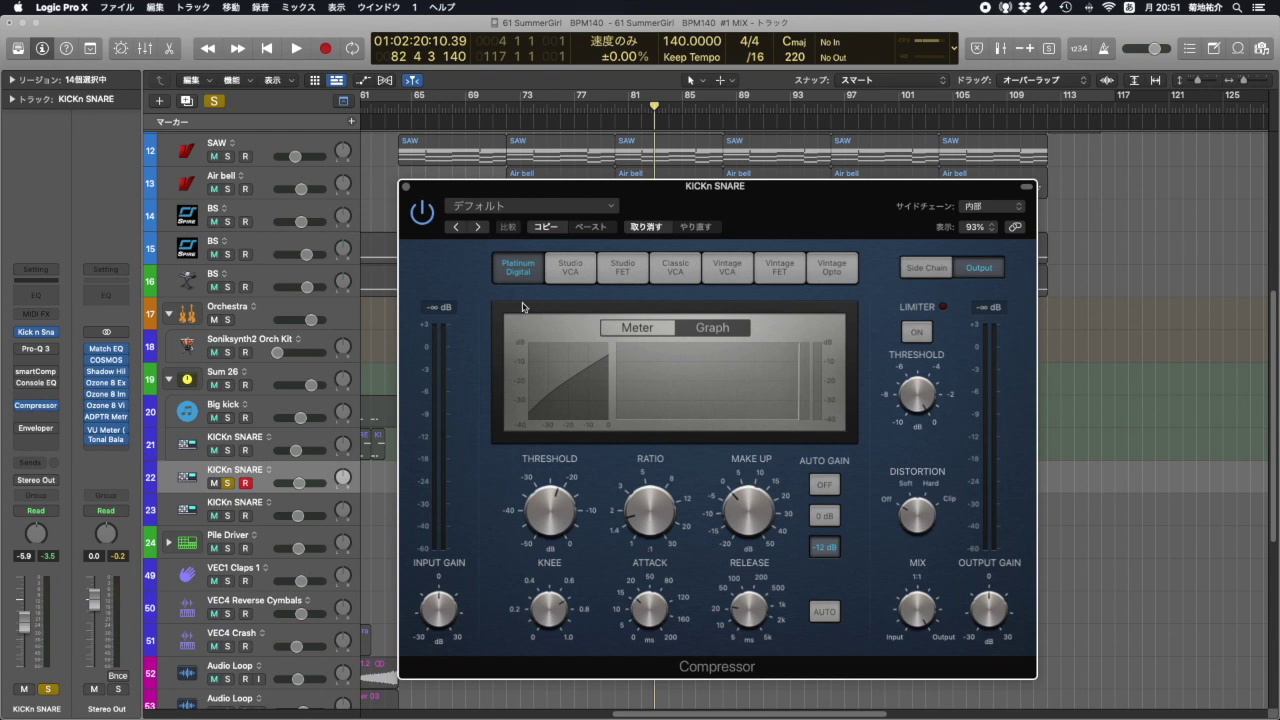
left_click_drag(638, 202, 629, 123)
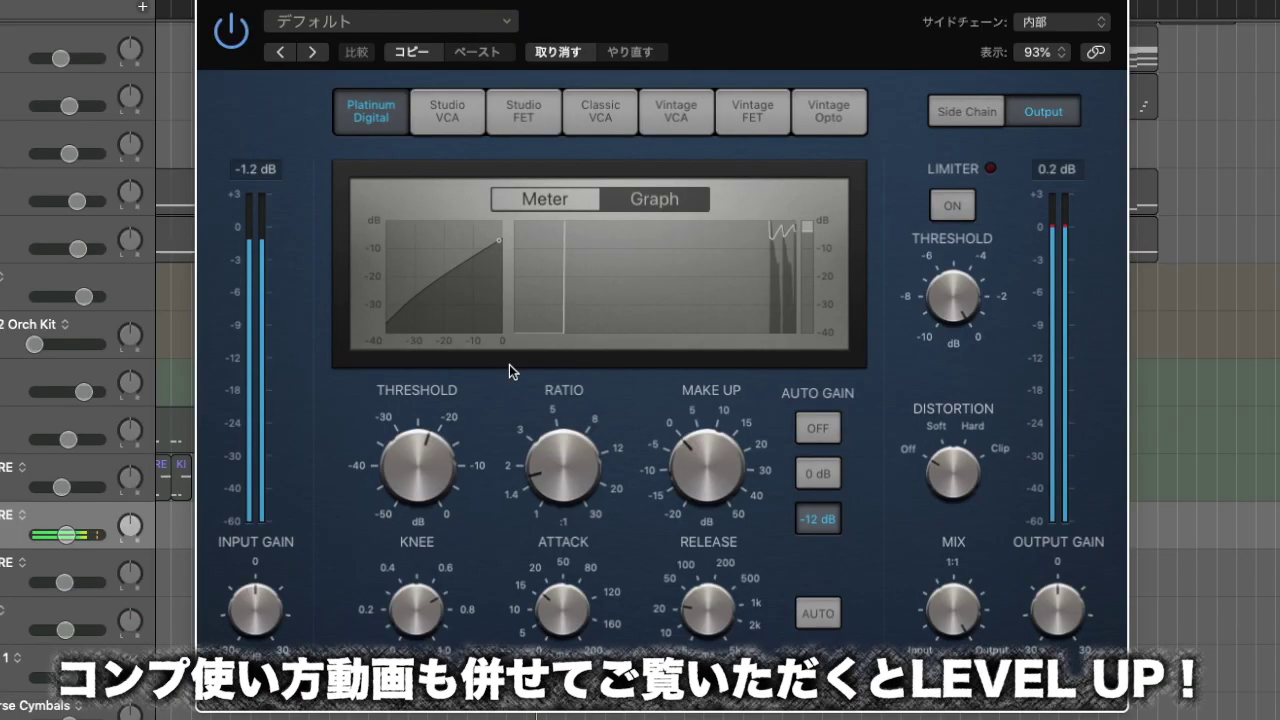
left_click_drag(421, 458, 421, 476)
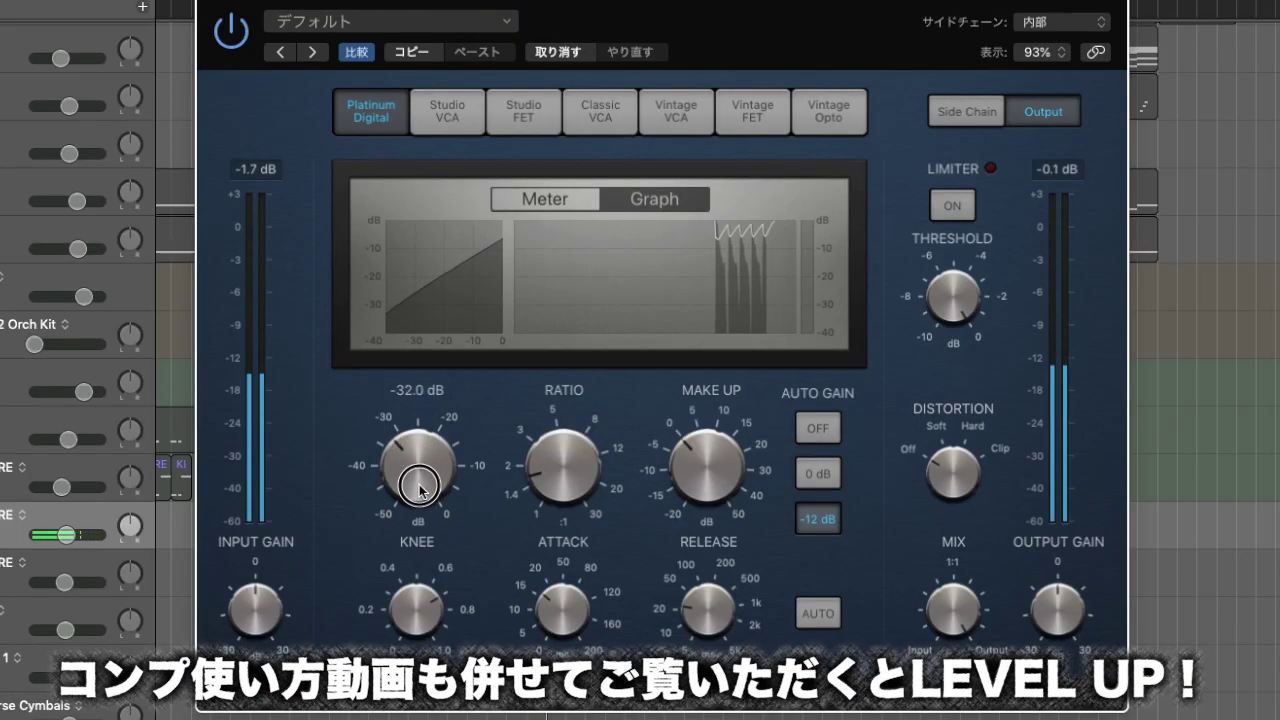
left_click_drag(560, 462, 540, 408)
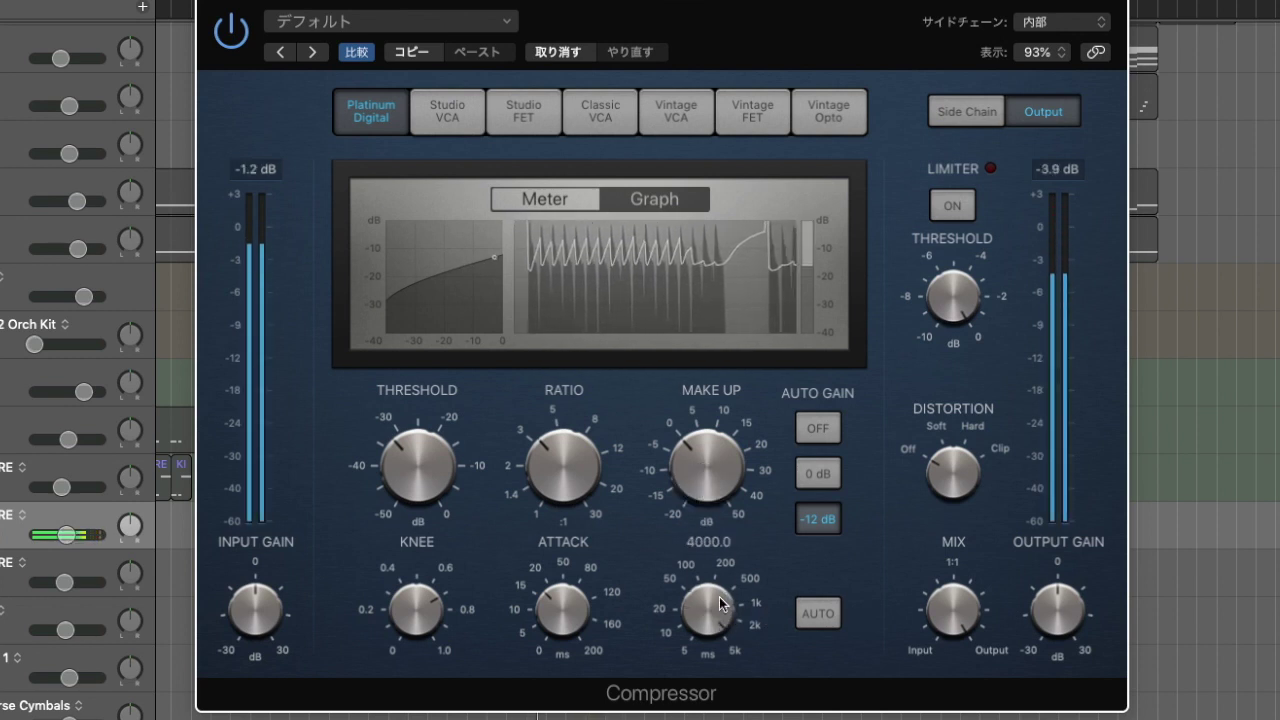
Try the Compressor's release at 5 ms, set it to 16 ms, and raise the ratio to between 5 and 8
left_click_drag(717, 595, 717, 680)
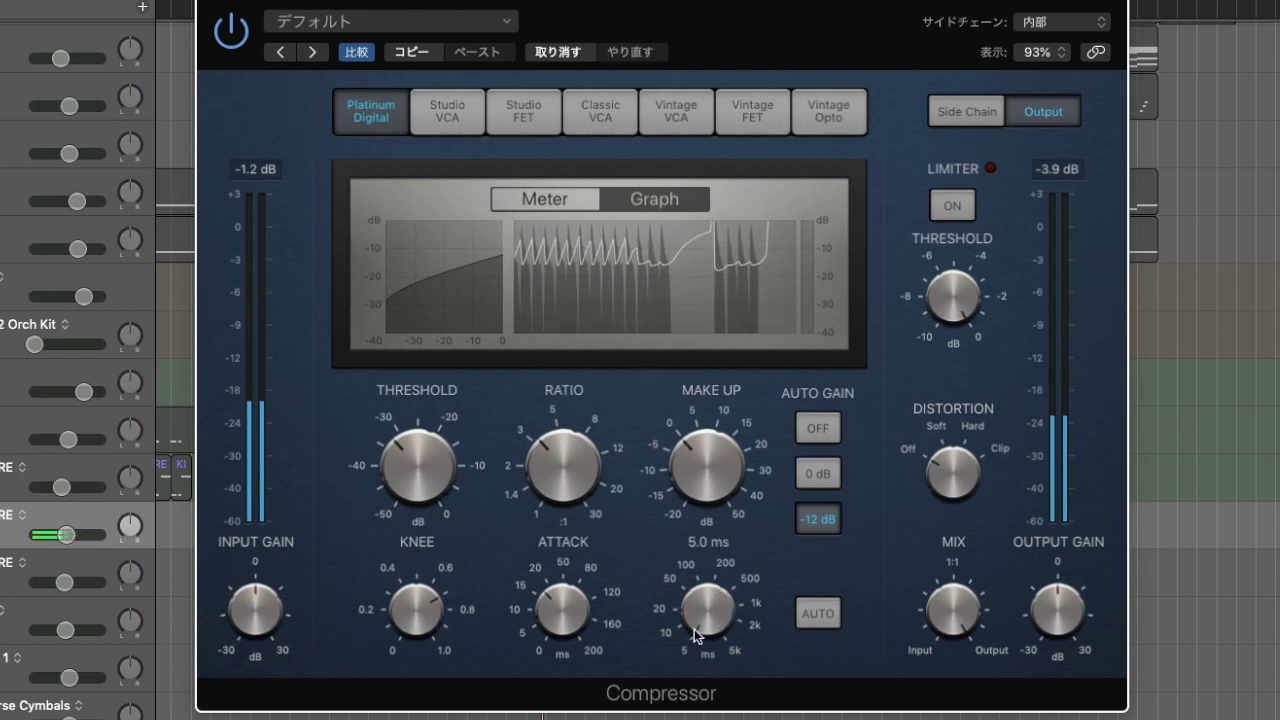
left_click_drag(715, 617, 710, 596)
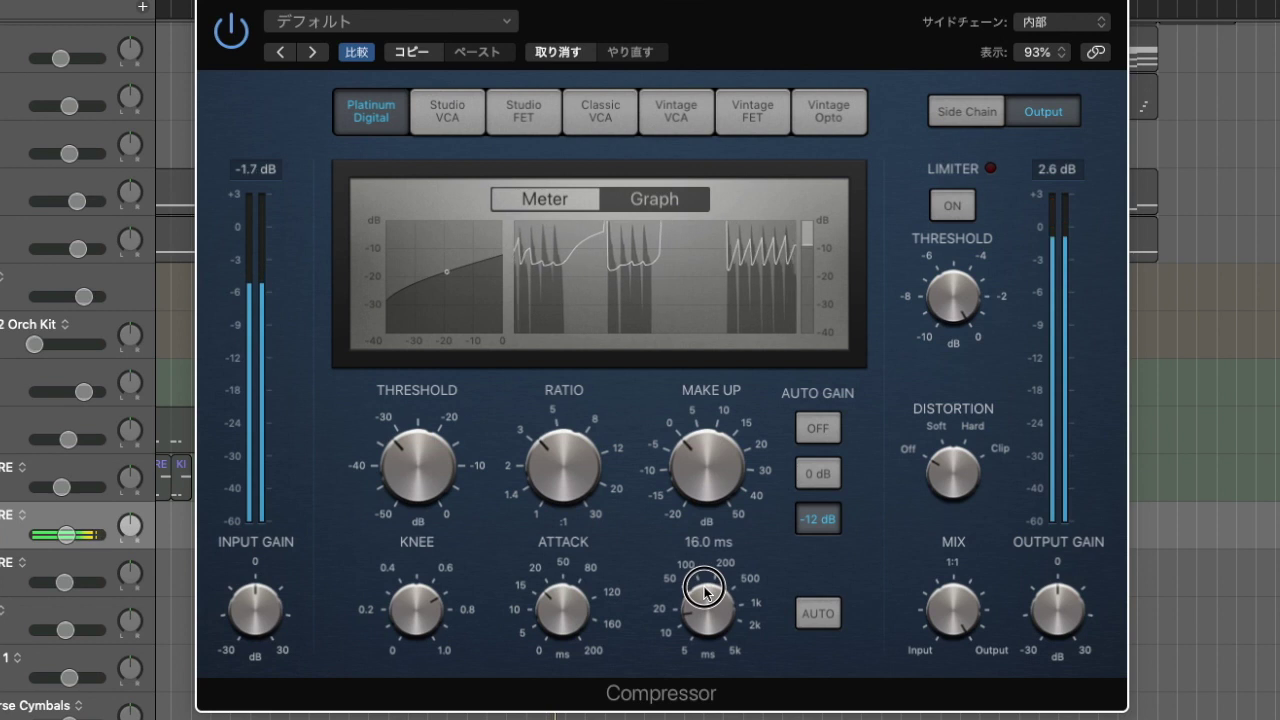
left_click_drag(587, 489, 508, 286)
Audition the Studio VCA circuit type and switch the Compressor to Studio FET
left_click(447, 110)
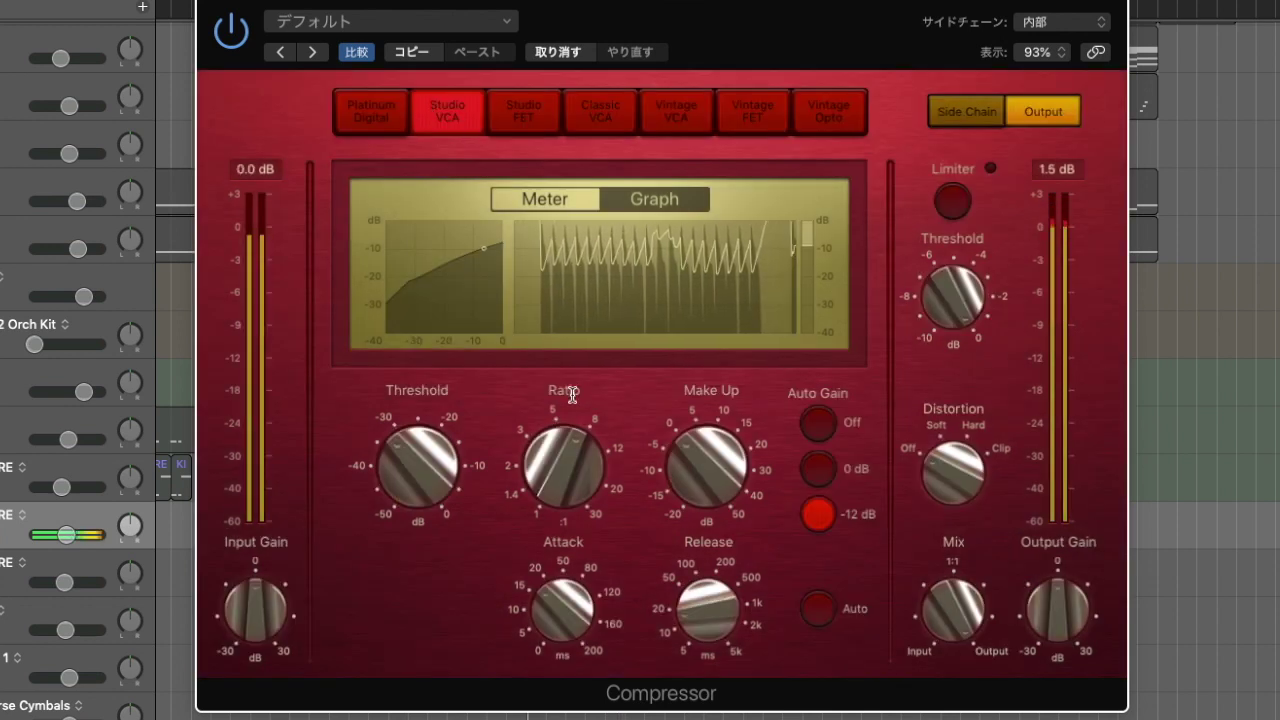
left_click(529, 108)
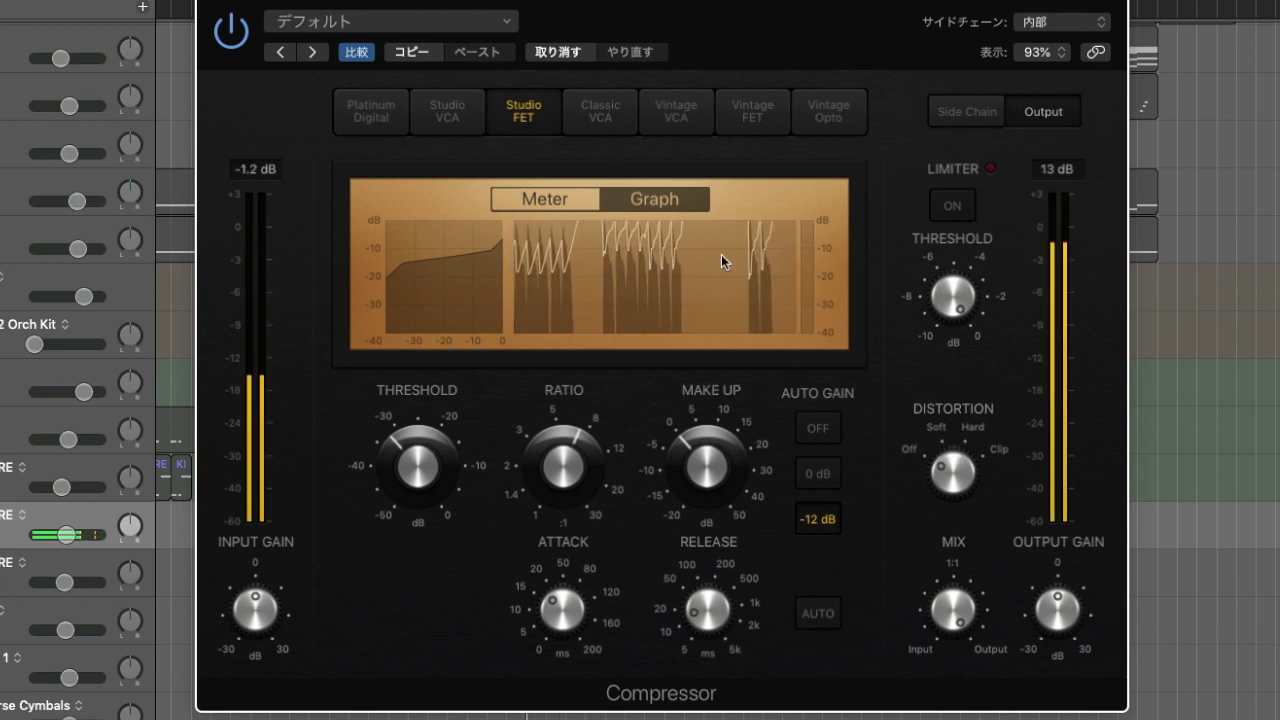
Lower the Compressor's output gain and compare the snare with the effect bypassed and enabled
left_click_drag(1057, 606, 1050, 645)
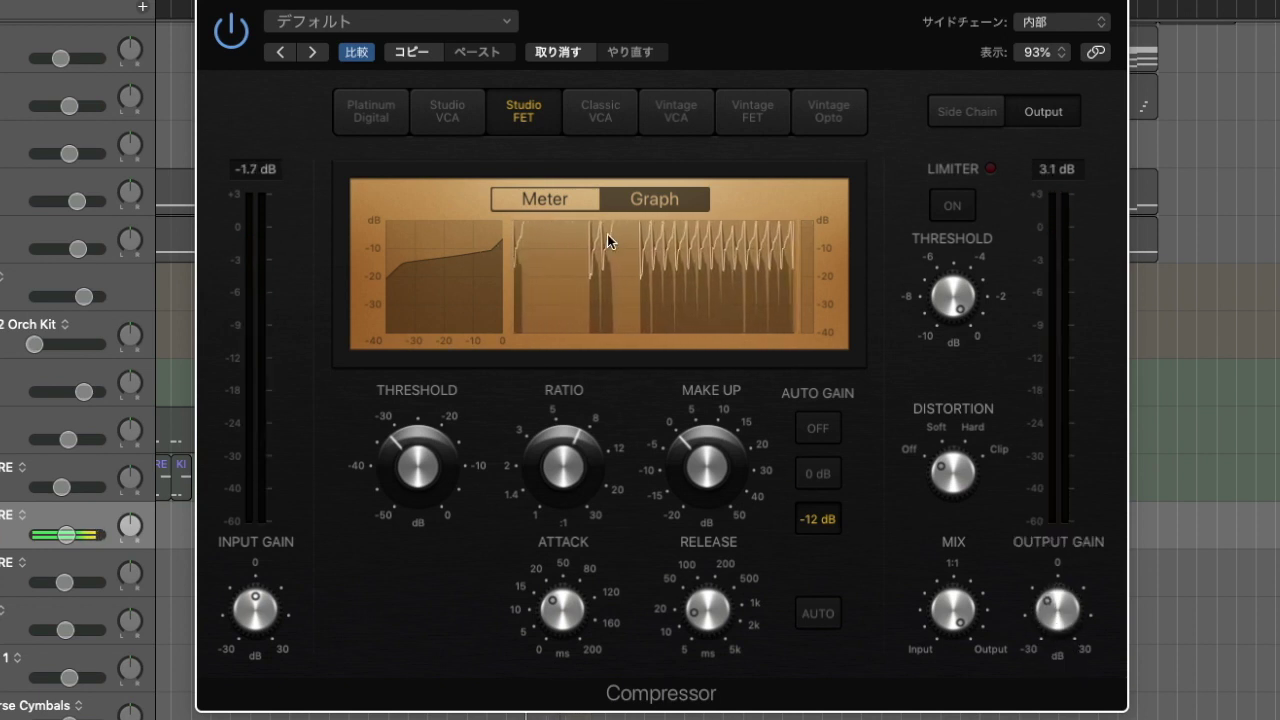
left_click(240, 37)
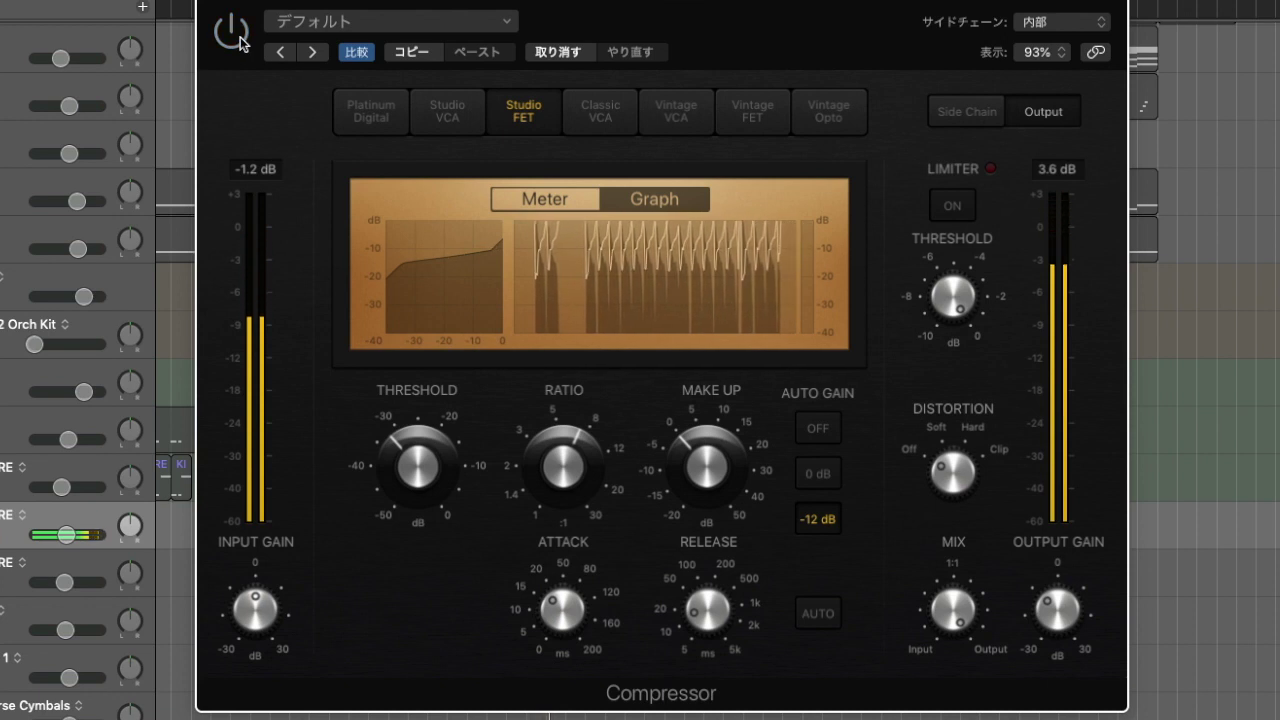
left_click(240, 37)
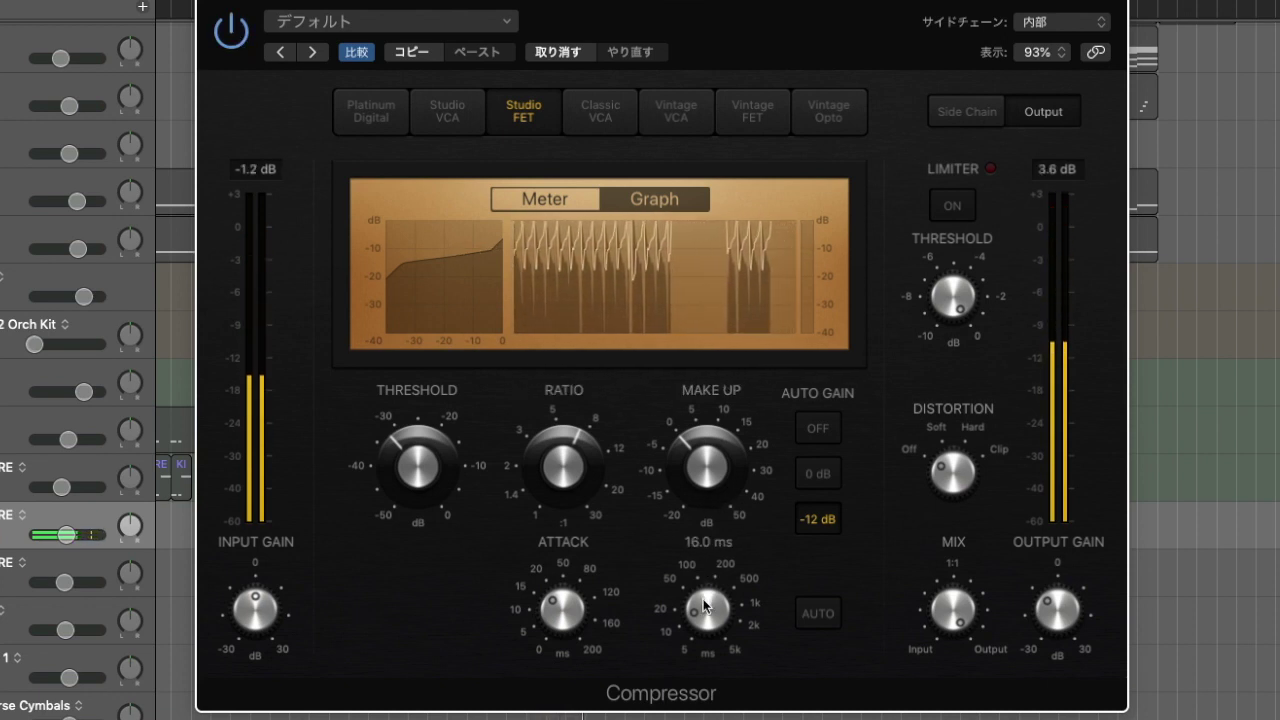
Set the Compressor's release to 34 ms and attack to 59 ms, and close its window
mouse_move(704, 601)
left_mouse_down()
mouse_move(692, 482)
mouse_move(703, 583)
left_mouse_up()
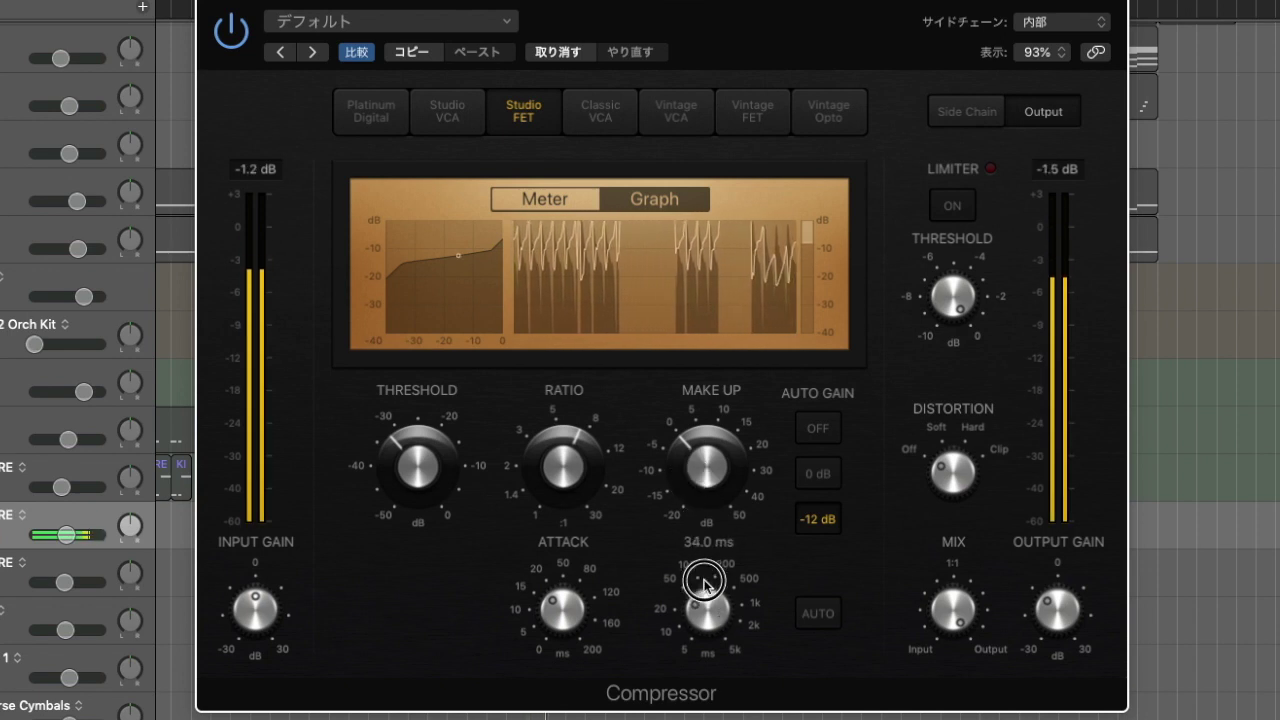
left_click_drag(566, 604, 549, 569)
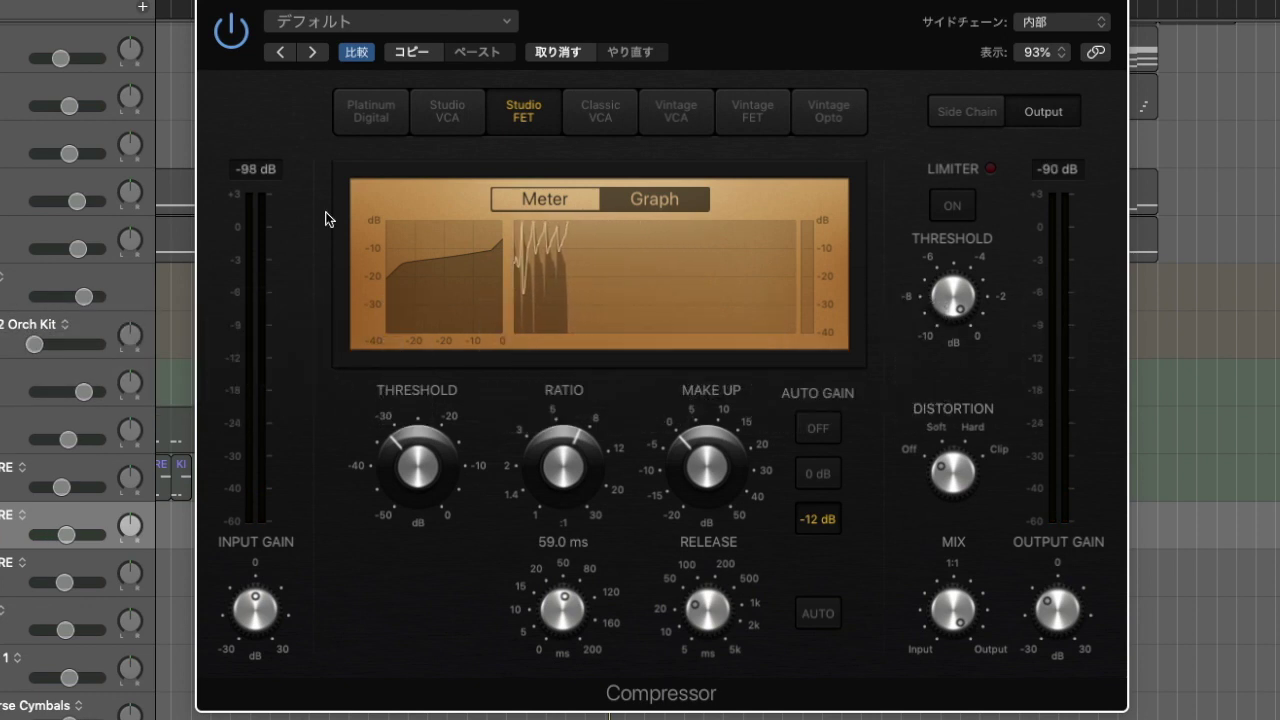
left_click(210, 5)
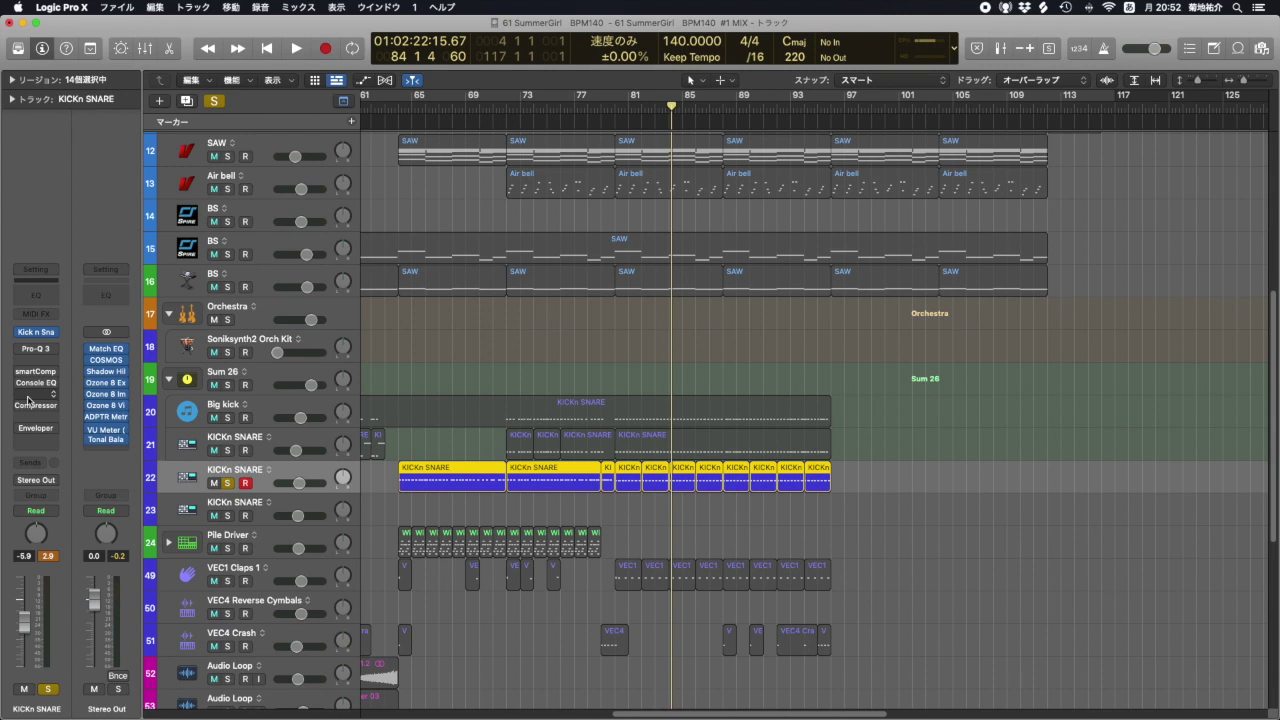
Check the bypassed Compressor on the KICKn SNARE track, close it, and open the Enveloper with the effect enabled
left_click(35, 405)
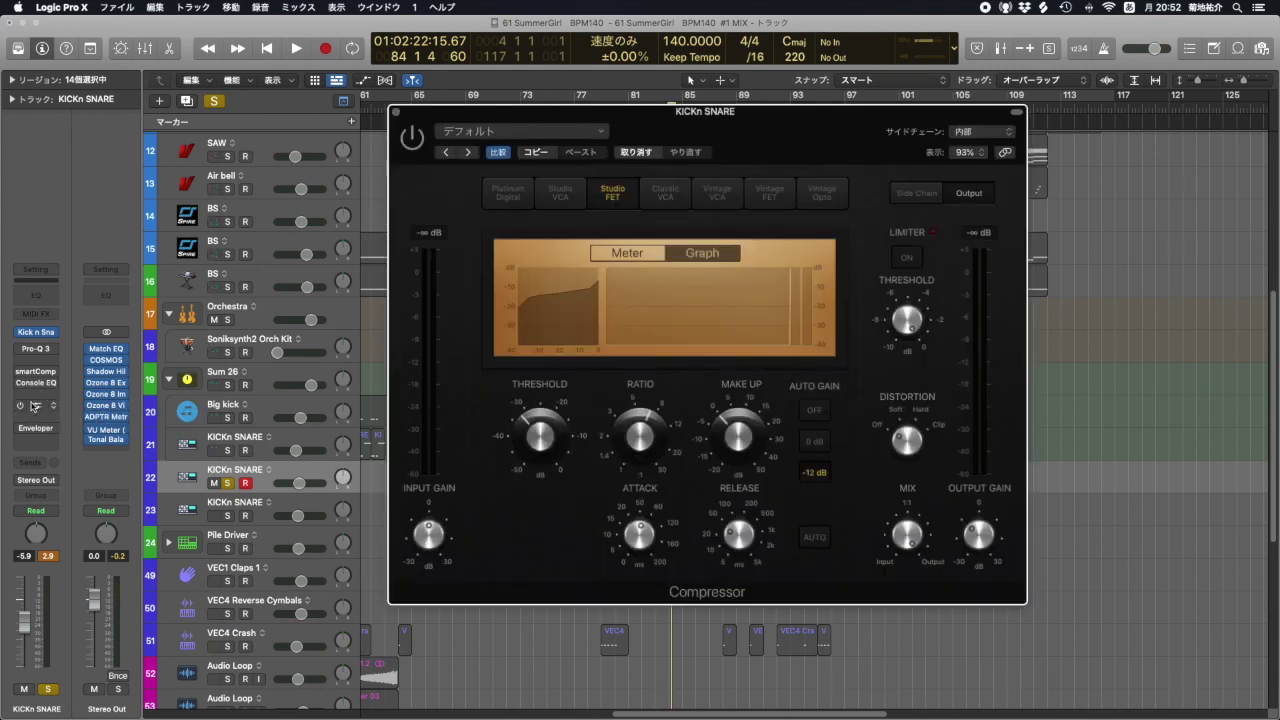
left_click(395, 114)
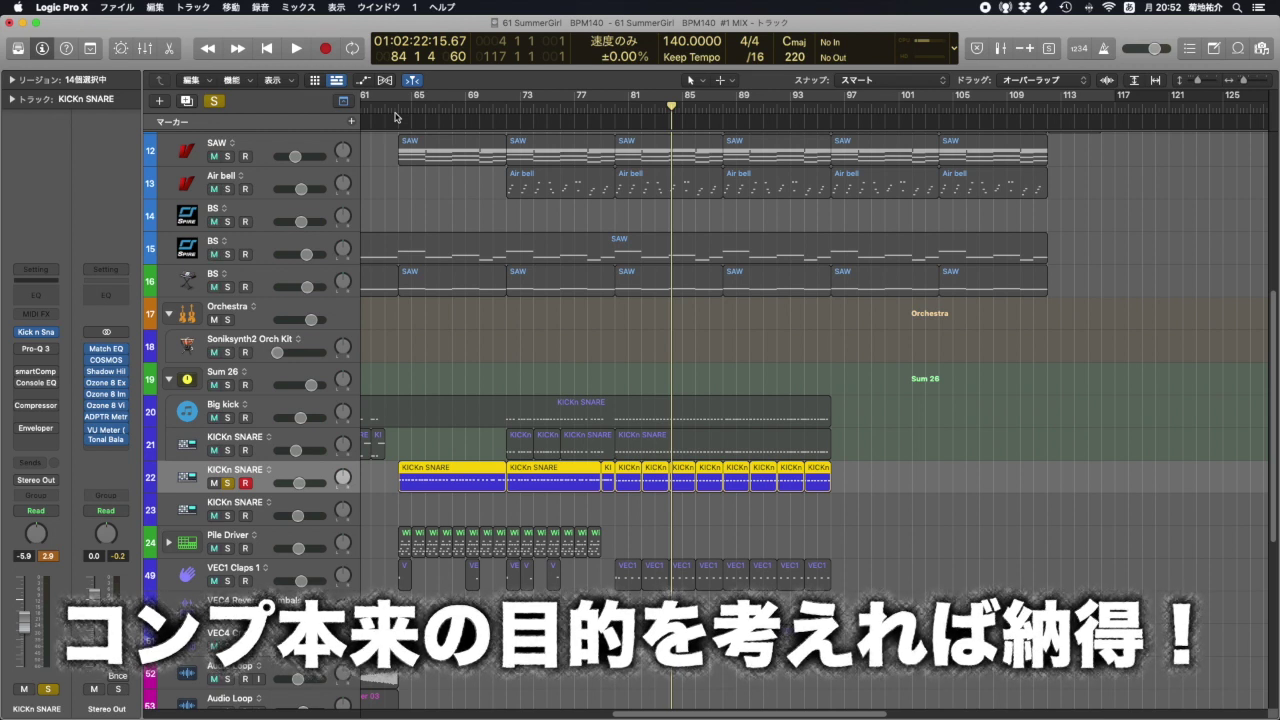
left_click(33, 430)
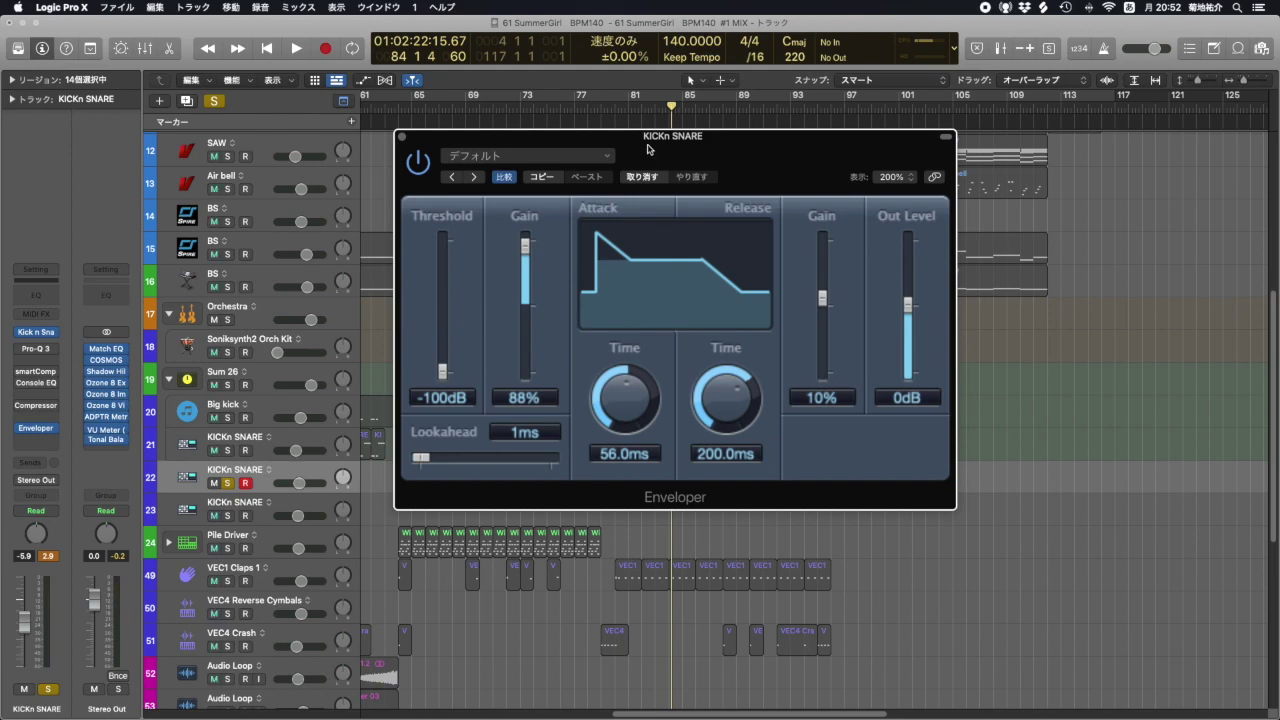
left_click_drag(648, 147, 656, 150)
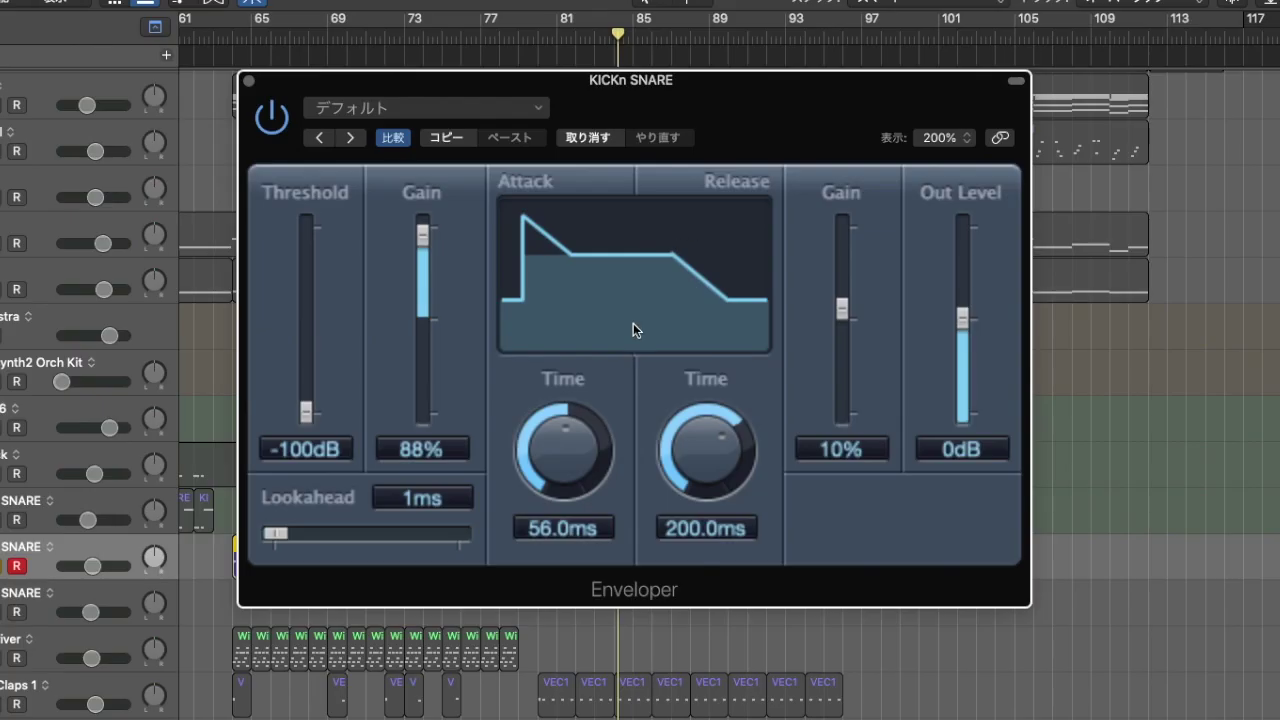
Try the Enveloper with a 200 ms attack time, a 290 ms release time and a release gain of -100%
left_click_drag(561, 454, 523, 306)
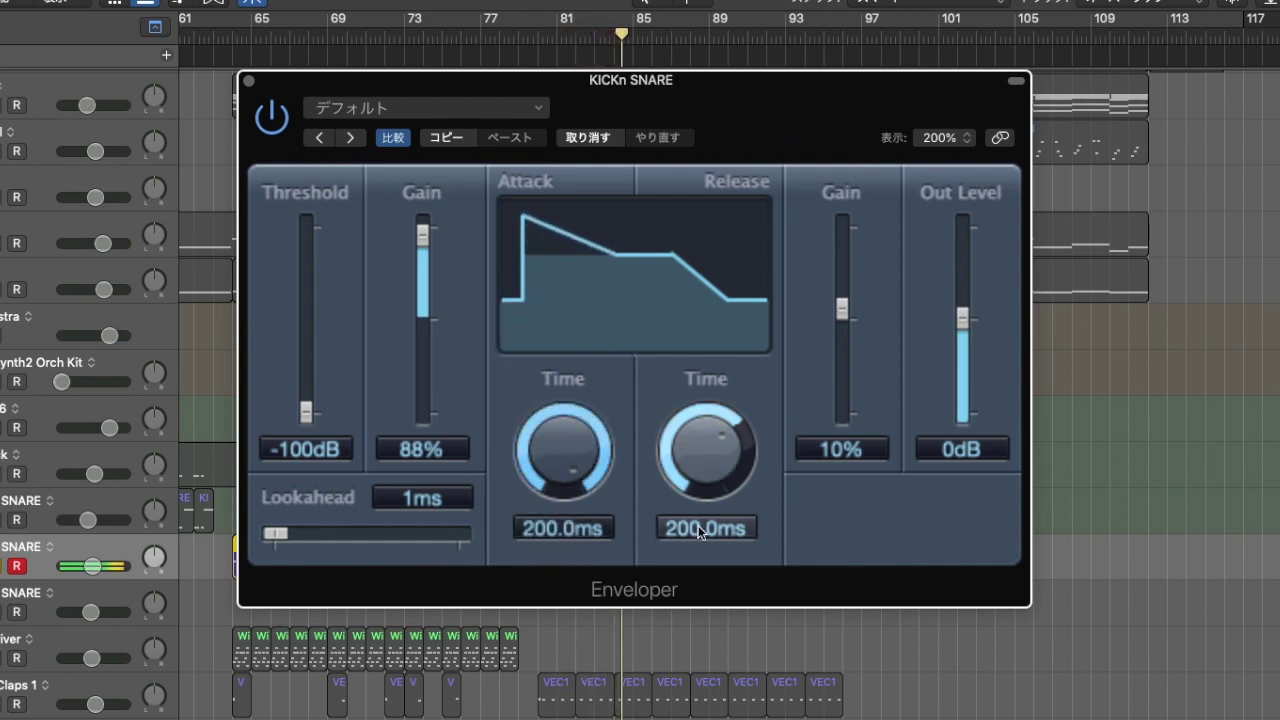
left_click_drag(720, 467, 787, 387)
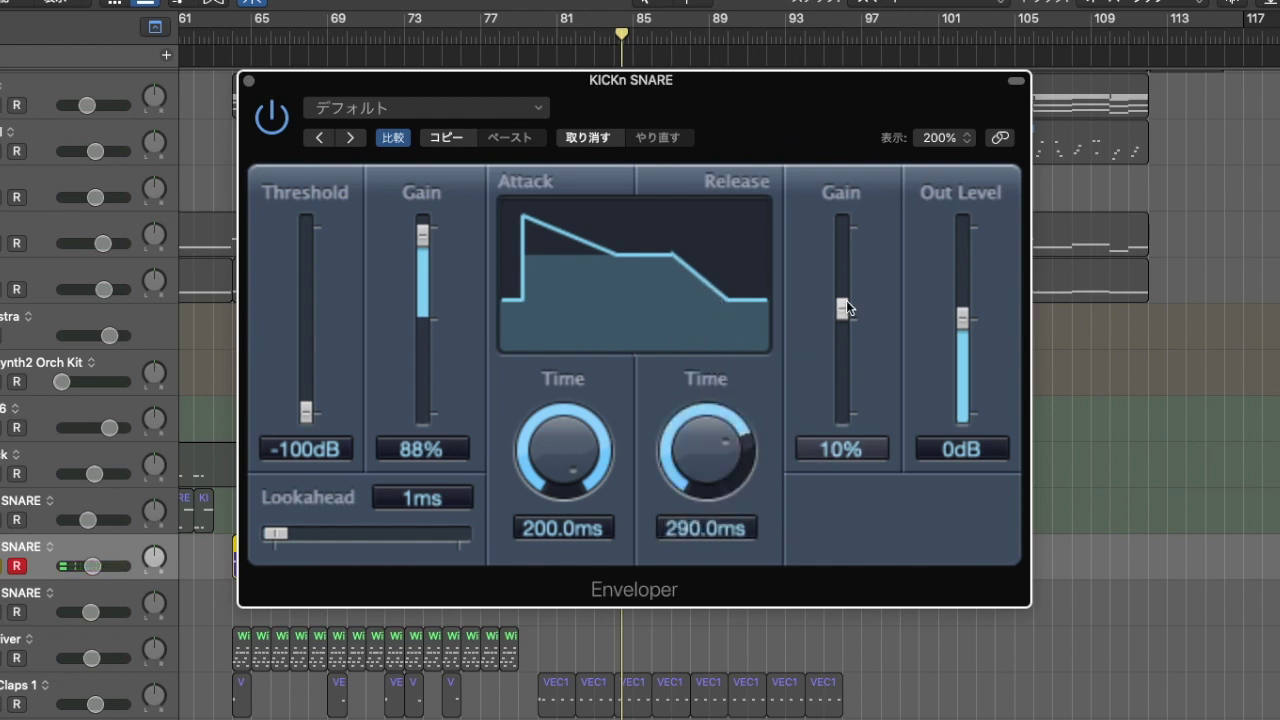
left_click_drag(842, 305, 837, 434)
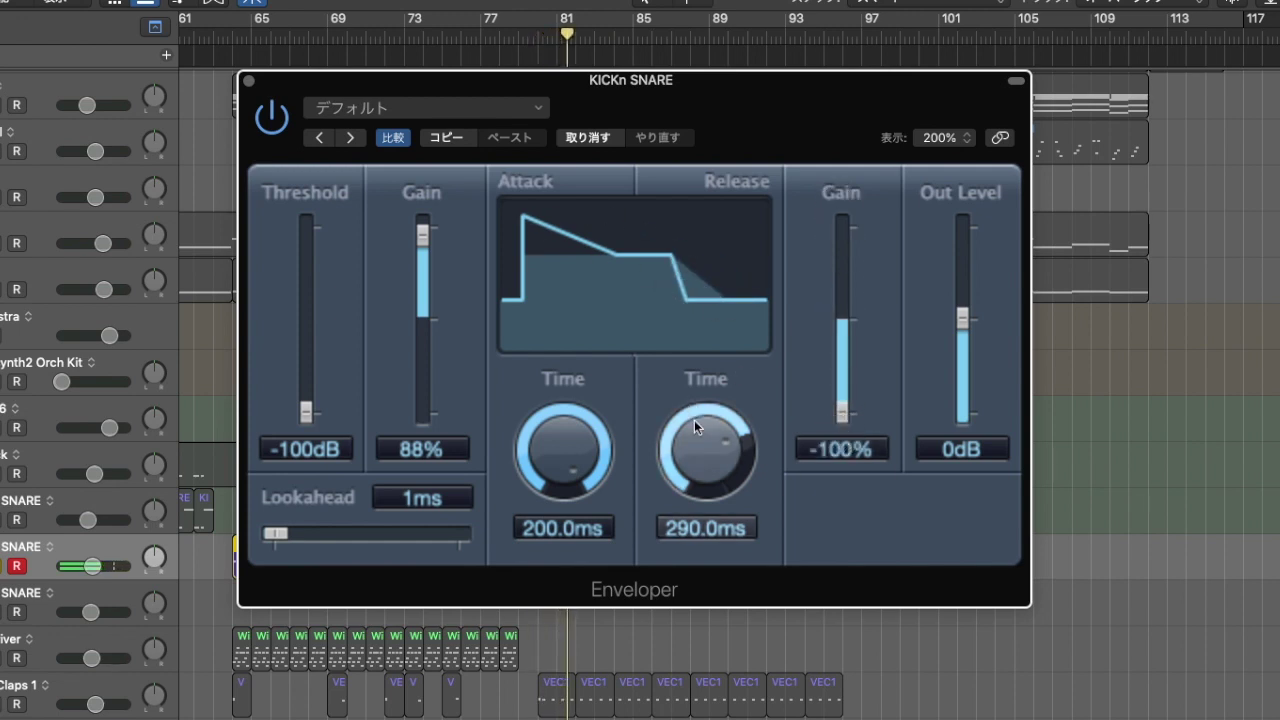
Audition the Enveloper's release time at 9 ms, 1100 ms and 27 ms
left_click_drag(698, 465, 691, 580)
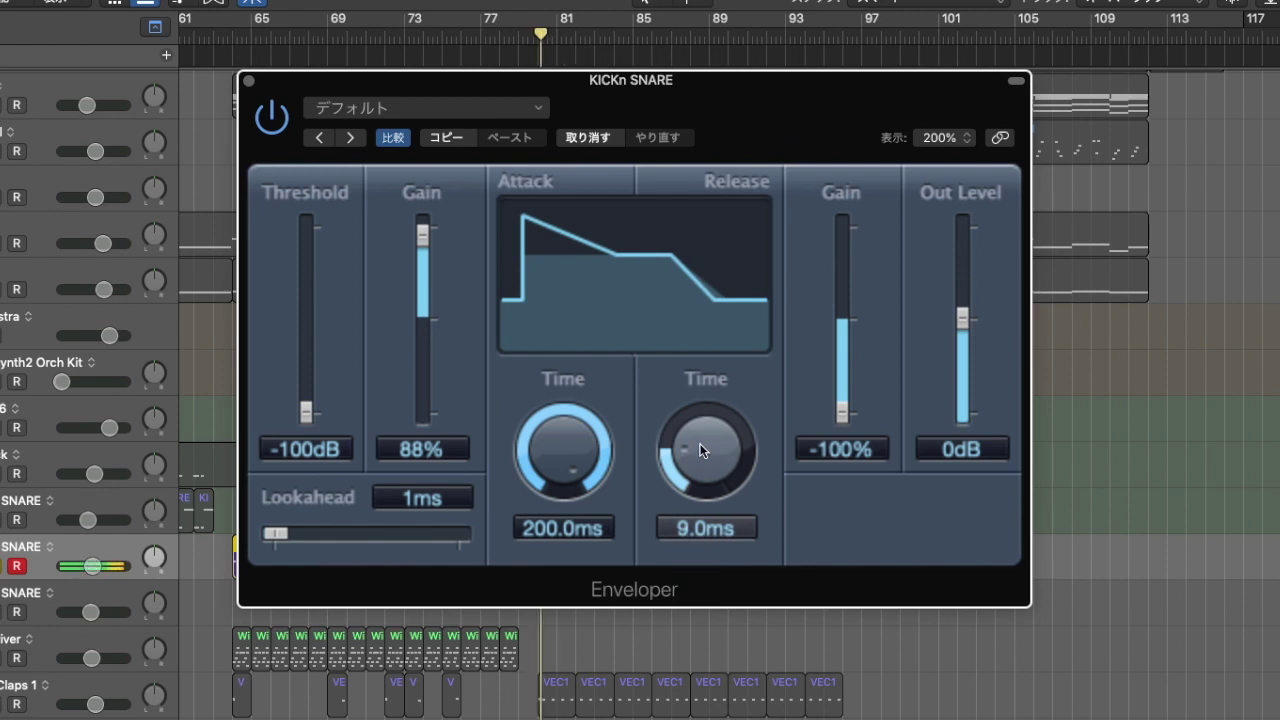
left_click_drag(703, 430, 703, 249)
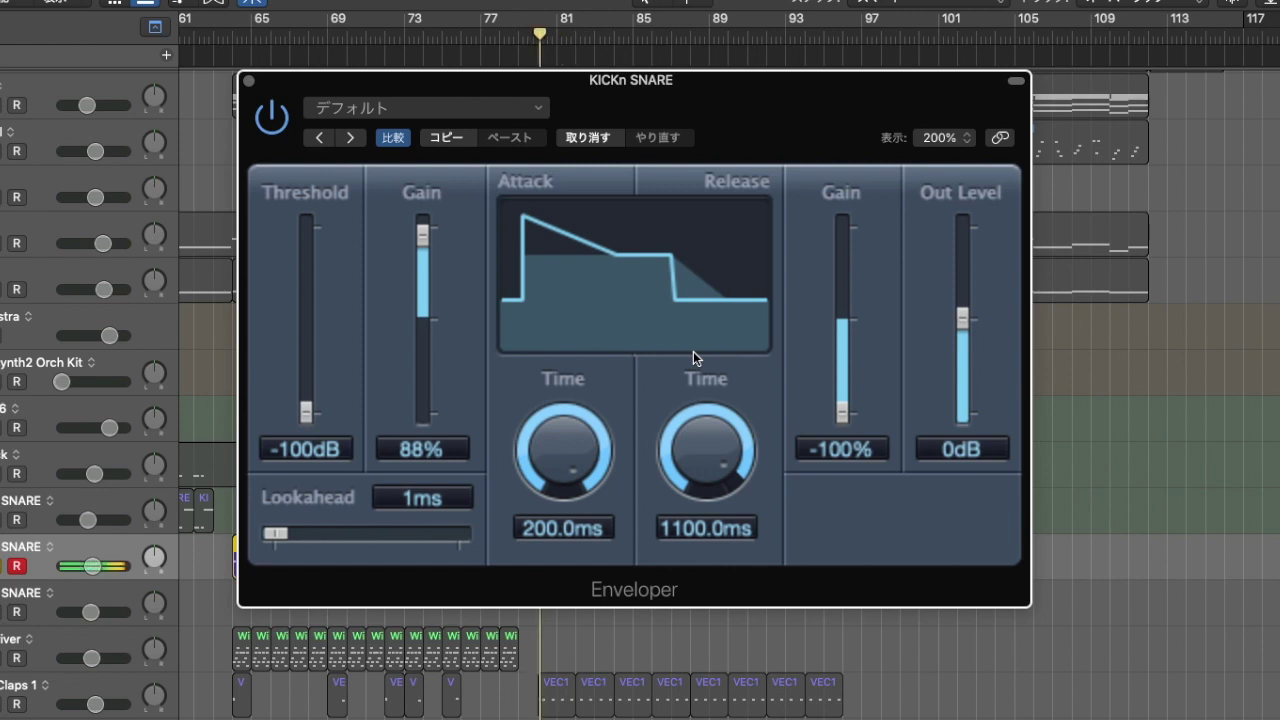
left_click_drag(704, 431, 719, 600)
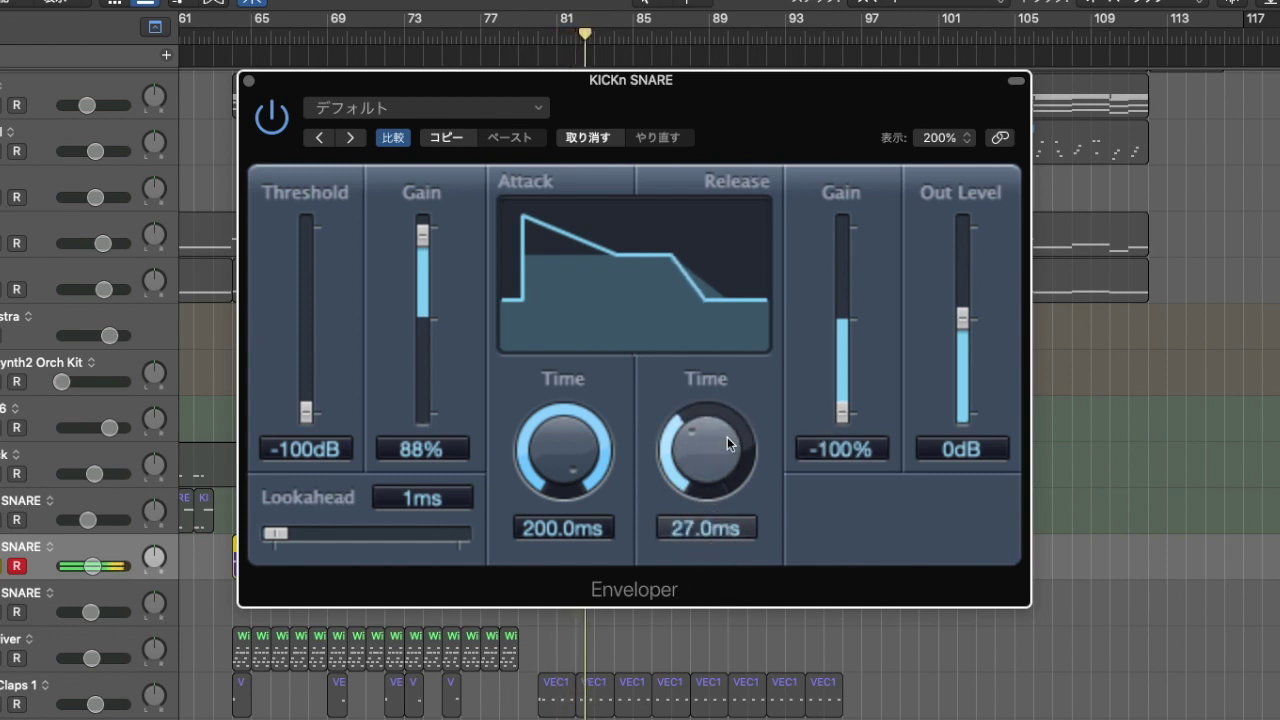
Try the Enveloper with 100% release gain, a 370 ms release time and a 13.5 ms attack time
left_click_drag(838, 428, 826, 160)
left_click_drag(725, 415, 701, 318)
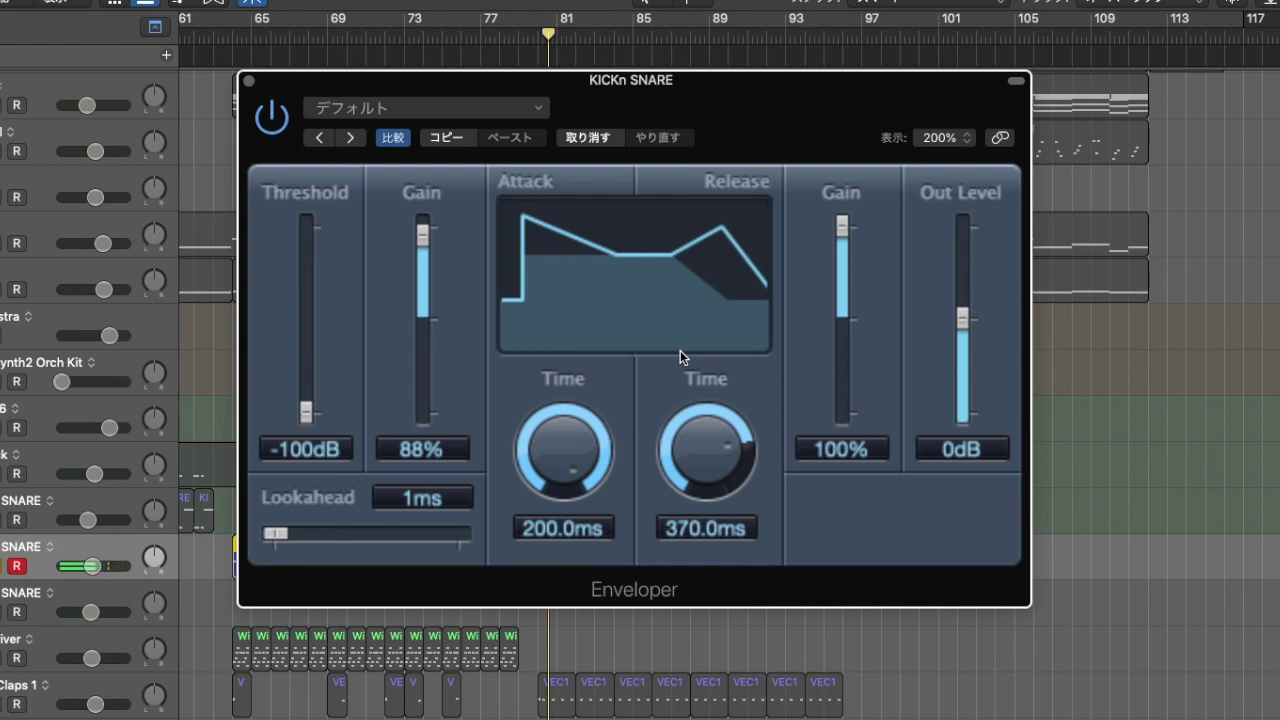
left_click_drag(543, 451, 534, 662)
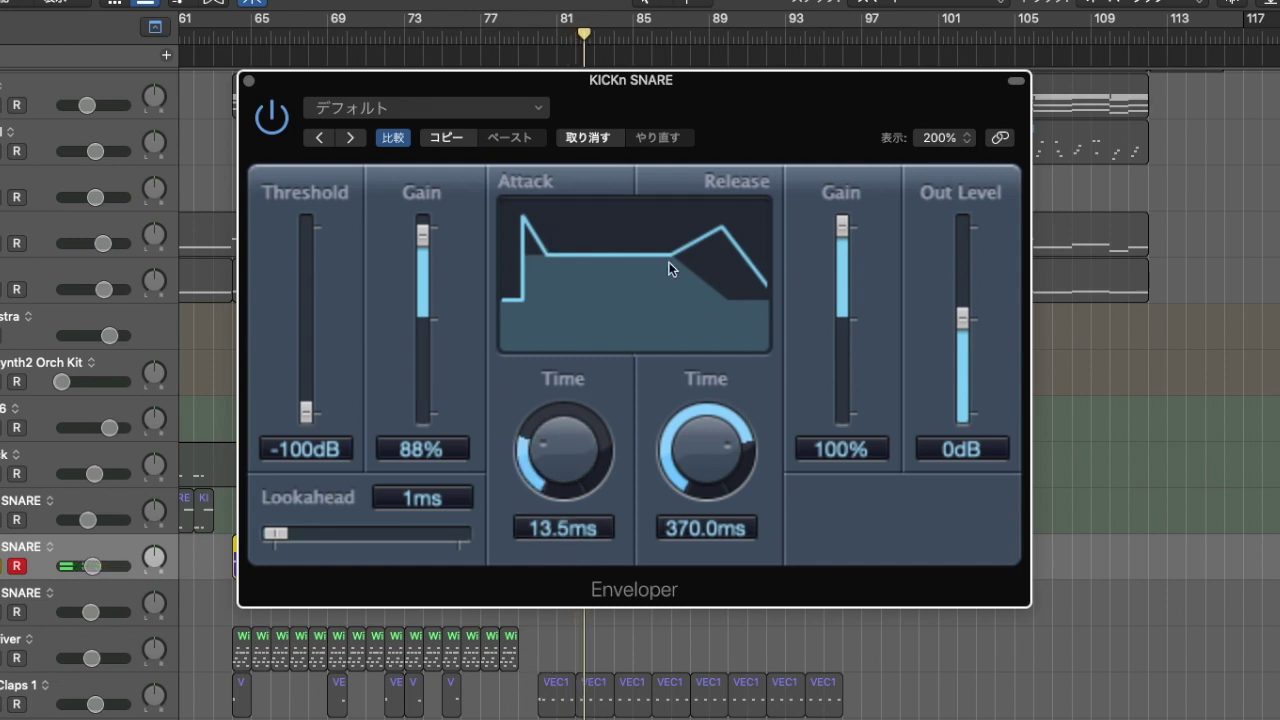
Shorten the Enveloper's release time to 3.4 ms and try its attack gain at -100%
left_click_drag(709, 440, 663, 604)
left_click_drag(426, 239, 438, 476)
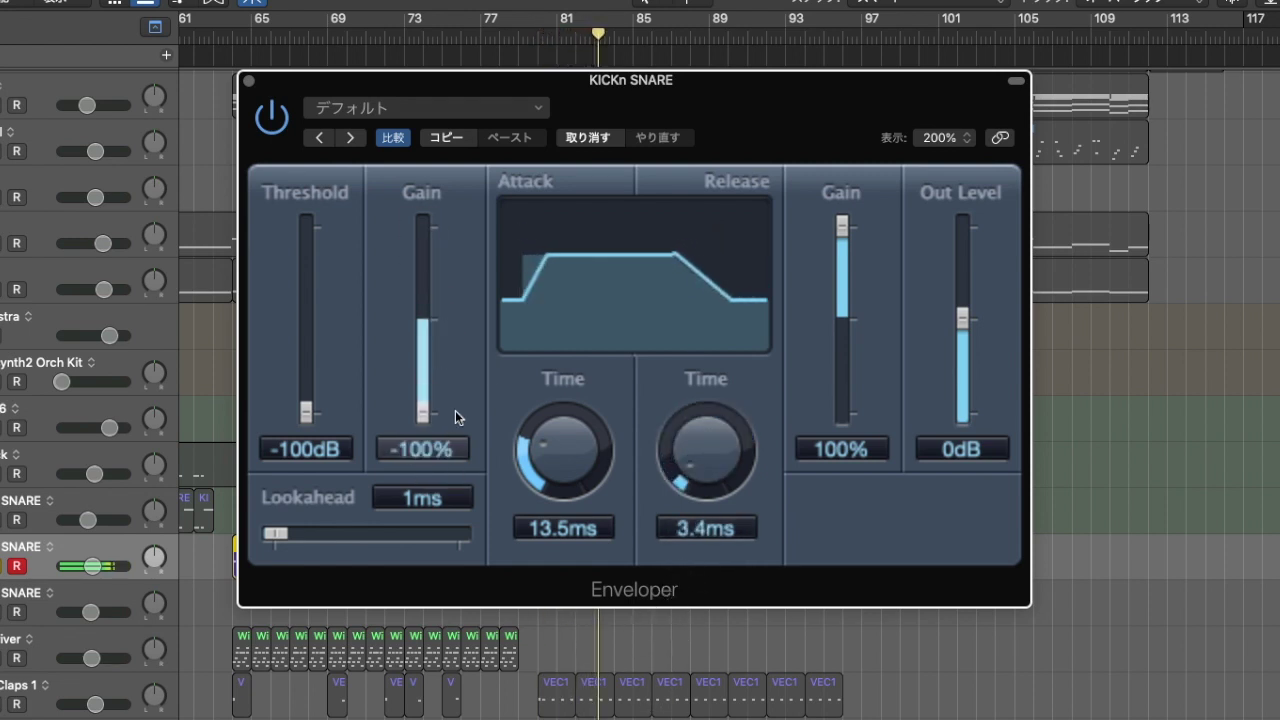
mouse_move(423, 410)
left_mouse_down()
mouse_move(429, 363)
mouse_move(427, 408)
left_mouse_up()
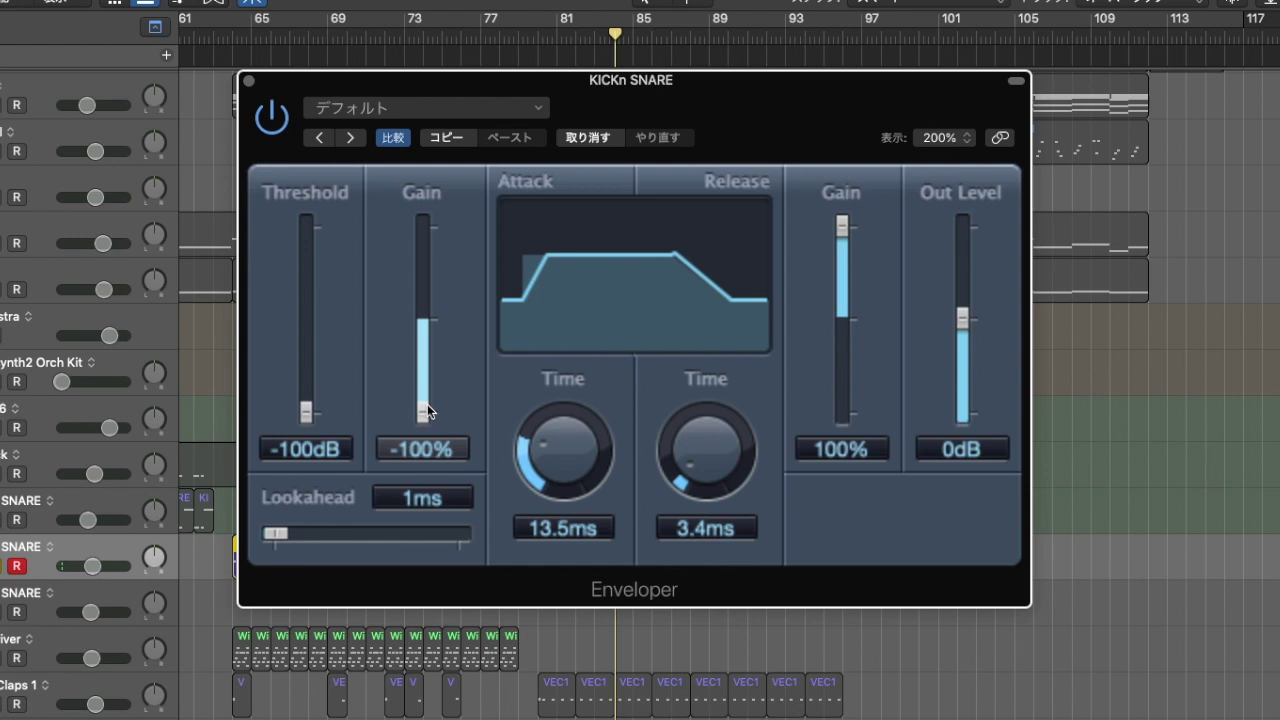
Set the Enveloper's lookahead to 0 ms, try its attack gain at 96%, and settle on a 134 ms attack time with 62% gain
left_click_drag(294, 537, 232, 540)
left_click_drag(423, 410, 426, 228)
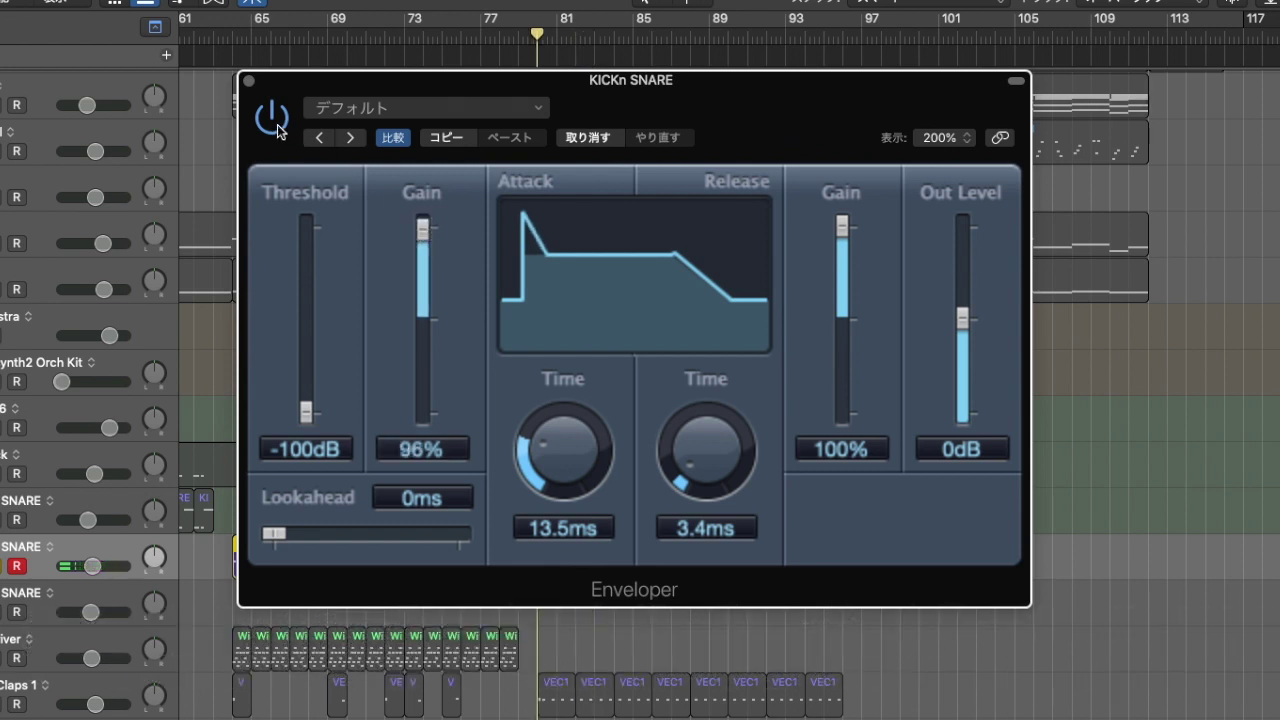
left_click_drag(548, 440, 531, 303)
left_click_drag(413, 237, 418, 285)
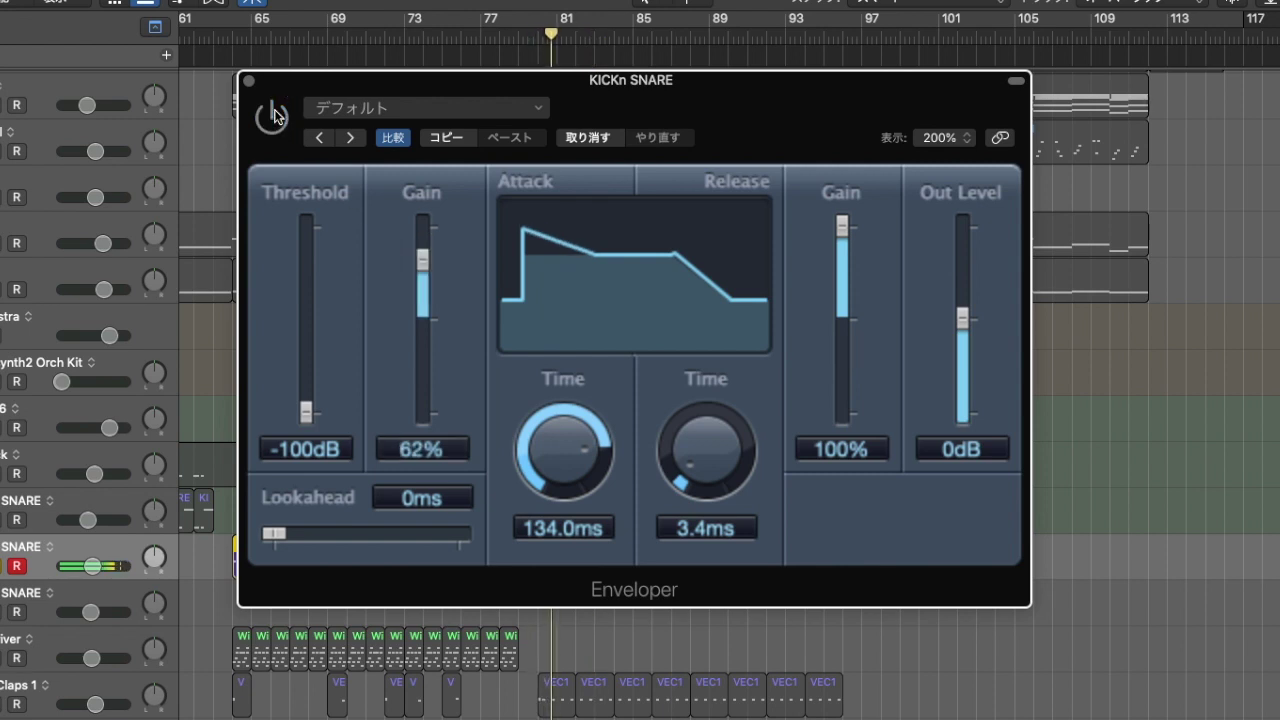
Audition a 230 ms Enveloper release time in the full mix and shorten it to 2 ms
left_click_drag(686, 477, 681, 402)
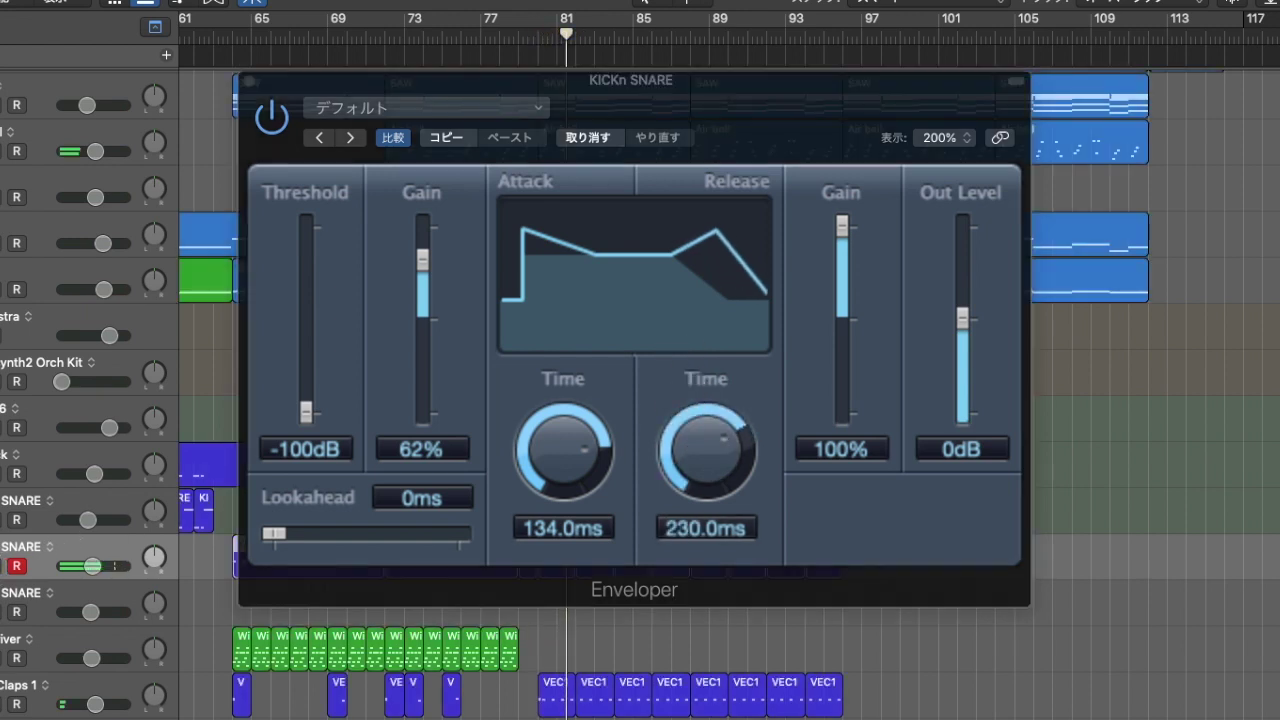
key("space")
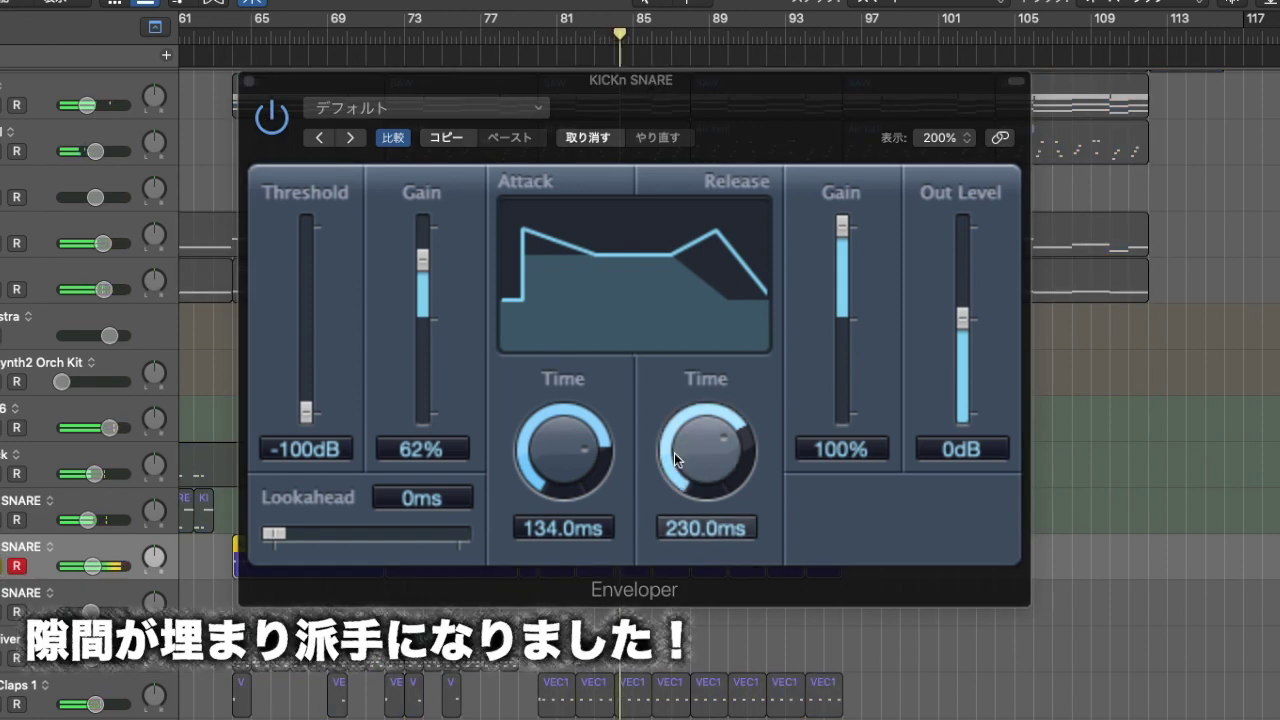
left_click_drag(701, 436, 701, 520)
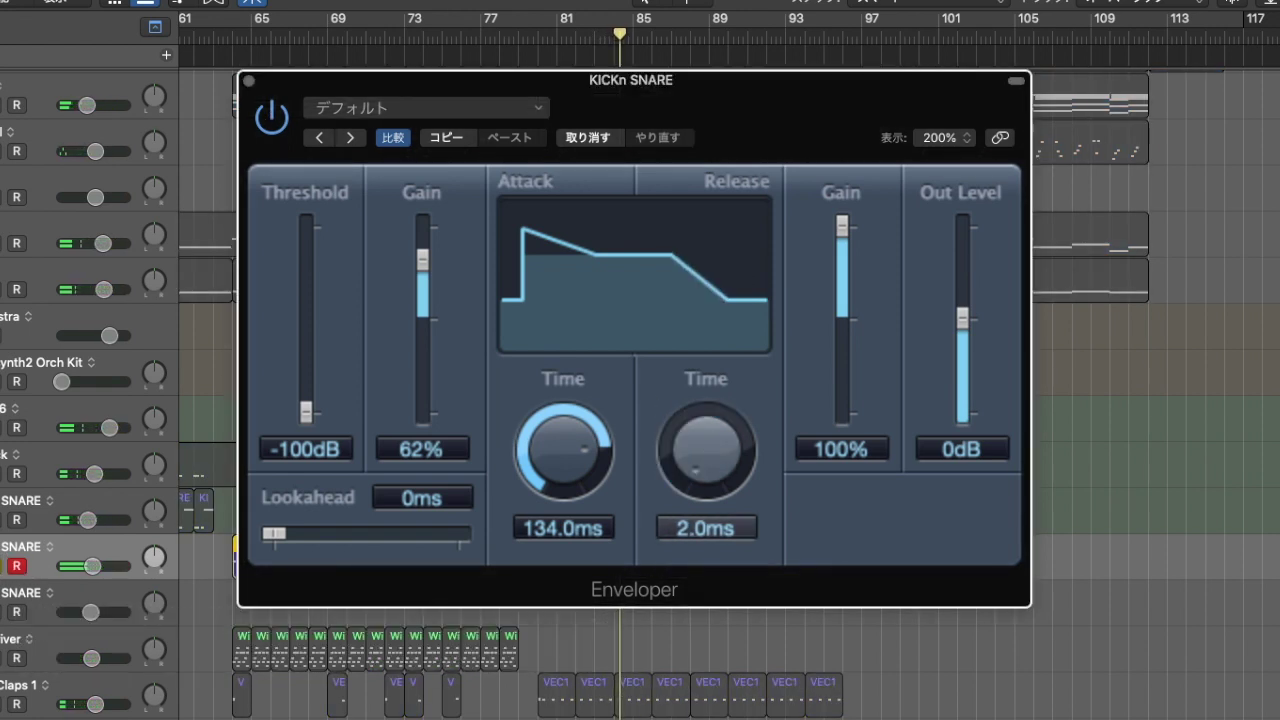
Set the Enveloper's release gain to -100% and release time to 420 ms, and raise the snare track's volume while playing the full mix
left_click_drag(836, 253, 843, 423)
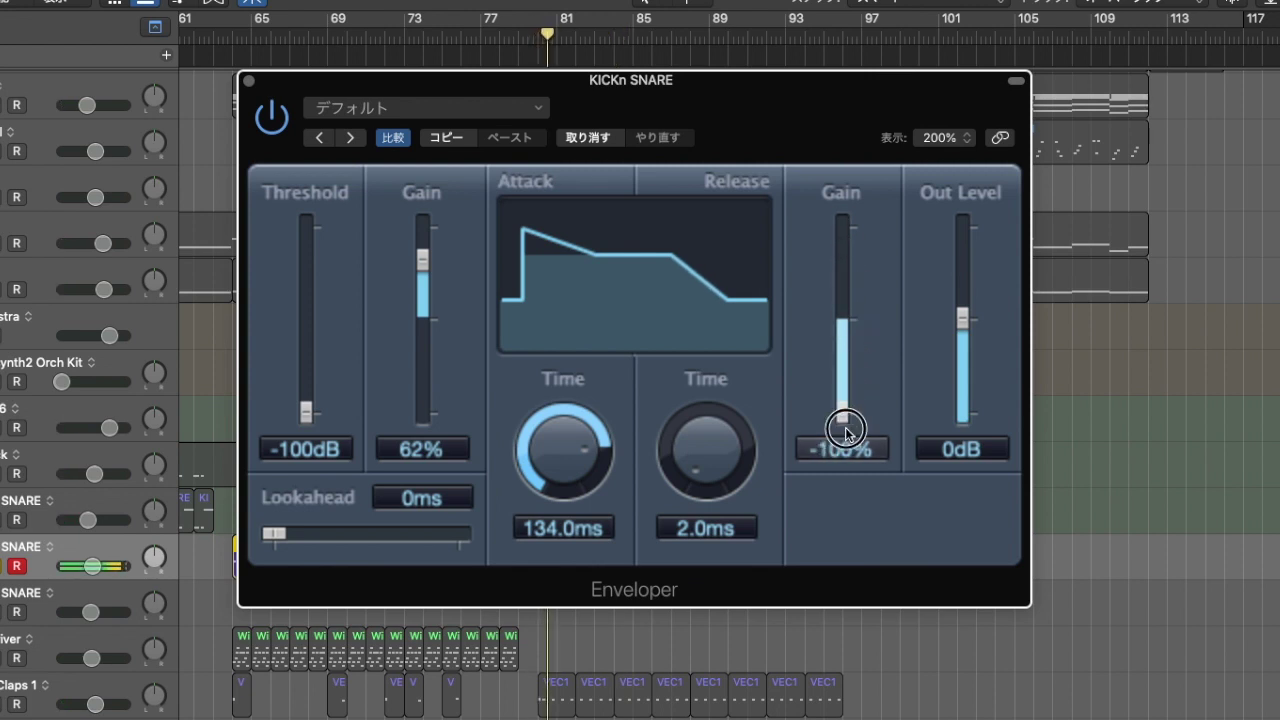
left_click_drag(711, 440, 694, 223)
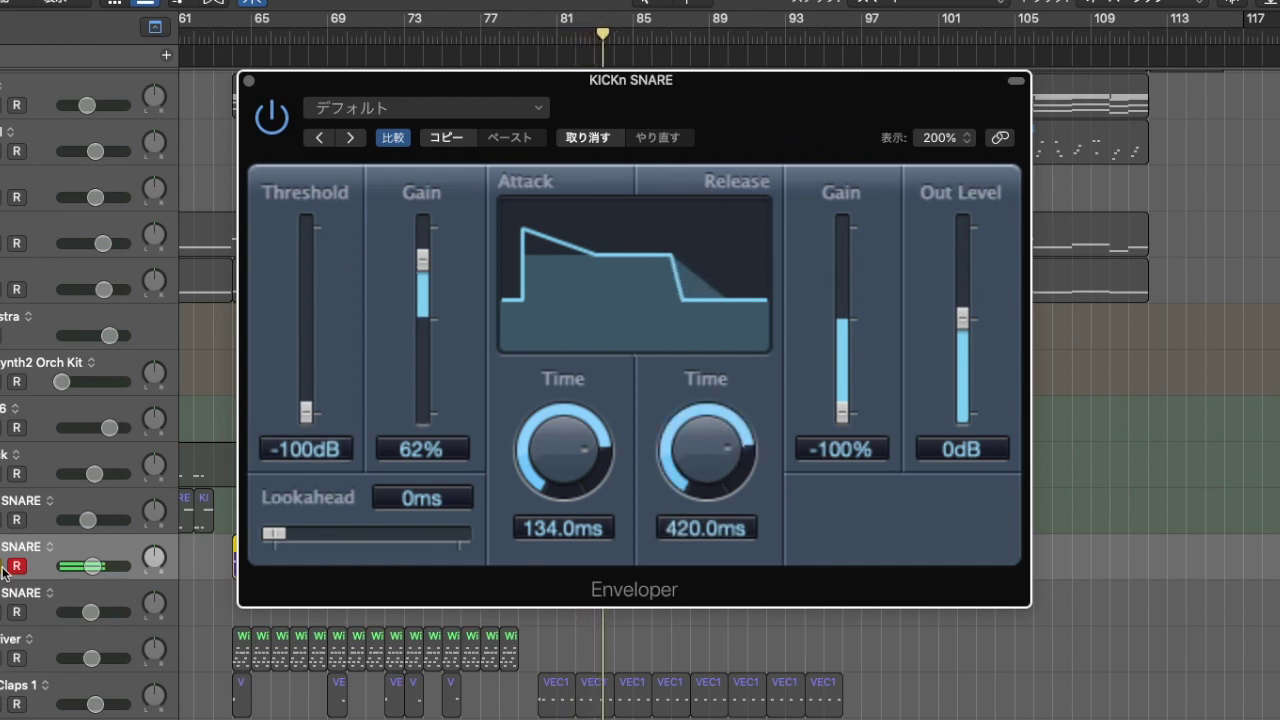
key("space")
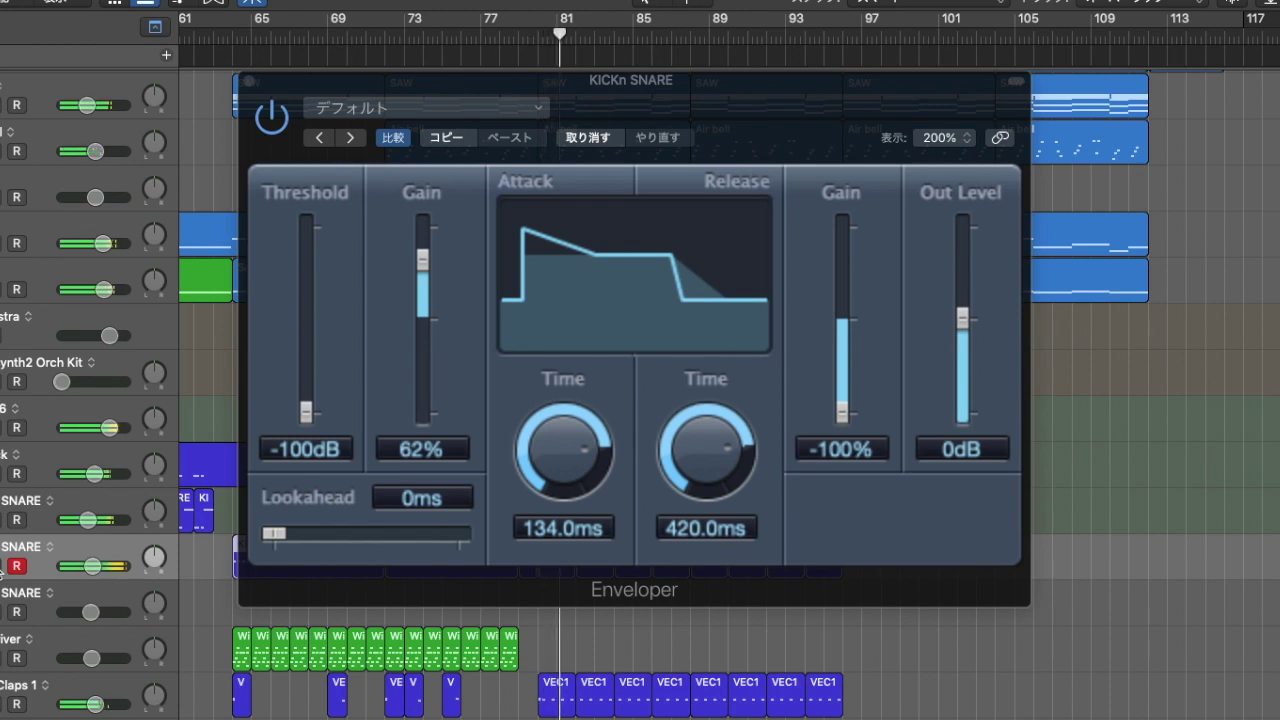
left_click_drag(88, 562, 145, 569)
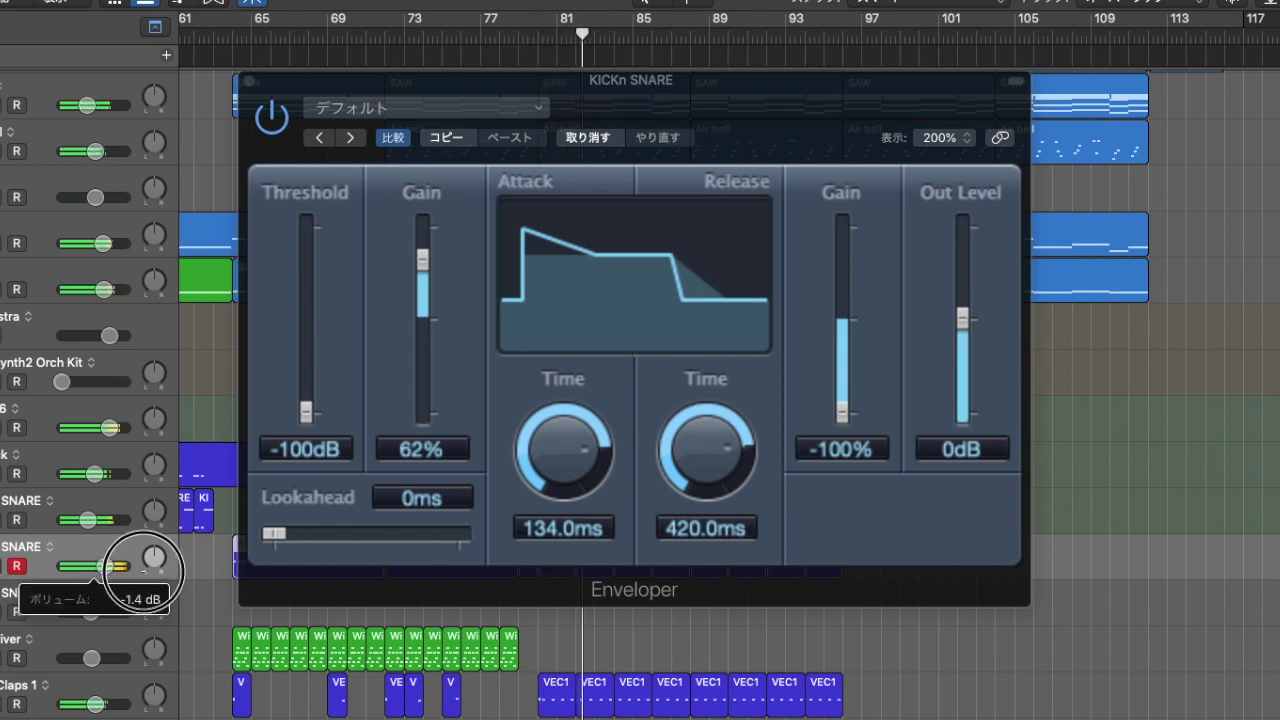
Set the Enveloper's release gain to 54% and compare release times of 1700 ms and 2 ms in the full mix
left_click_drag(692, 421, 755, 628)
left_click_drag(840, 414, 840, 302)
left_click_drag(706, 450, 682, 257)
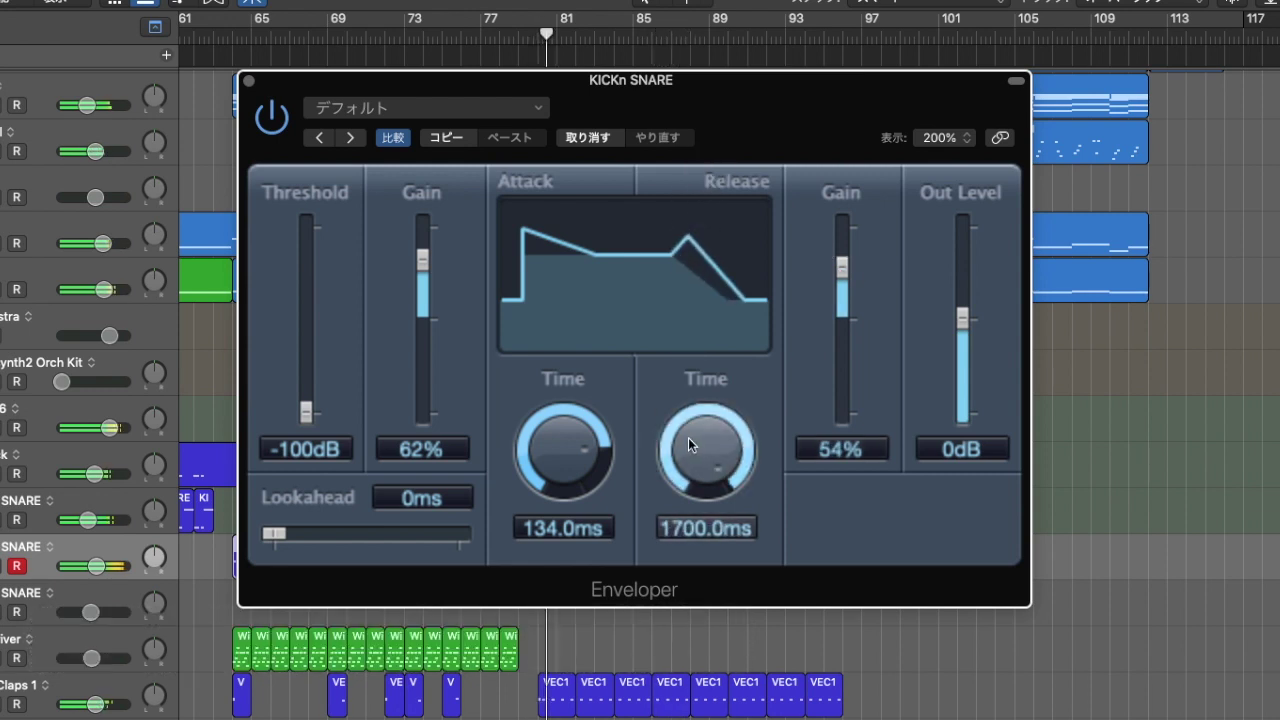
left_click_drag(716, 423, 800, 715)
left_click_drag(706, 450, 813, 700)
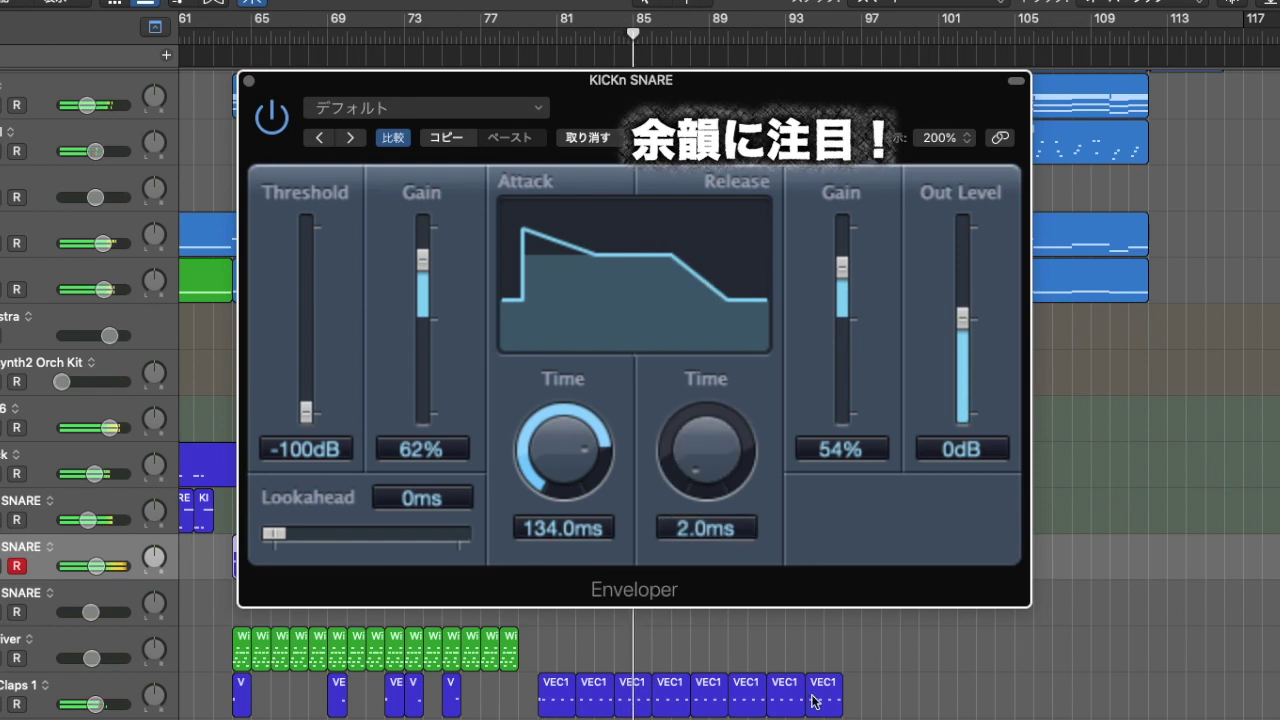